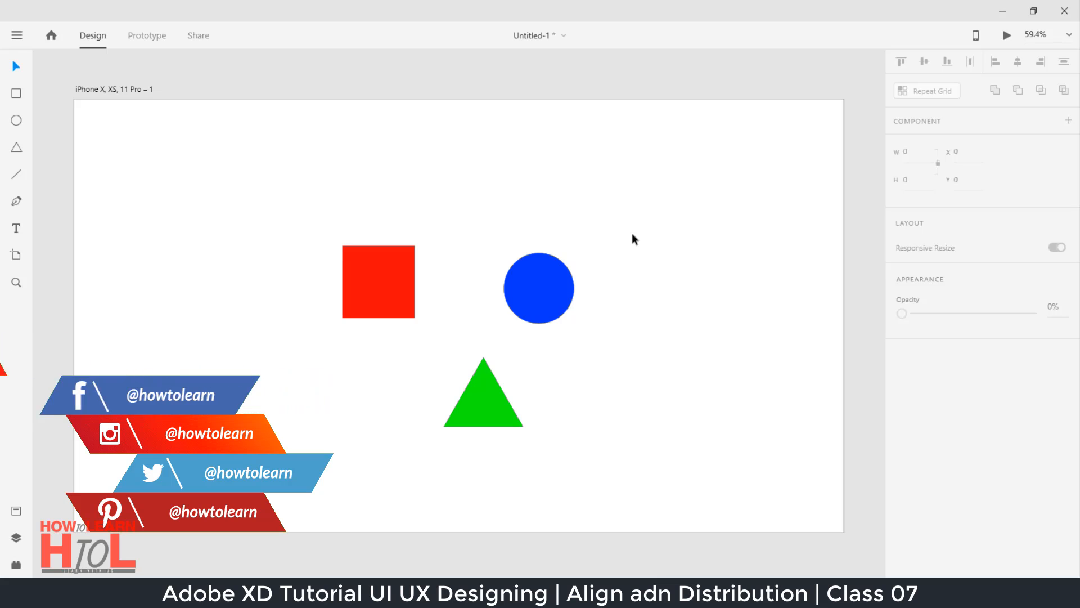
Step: Move the blue circle closer to the red square and line up the bottom edges of both shapes
{"action": "left_click", "coordinate": [476, 406]}
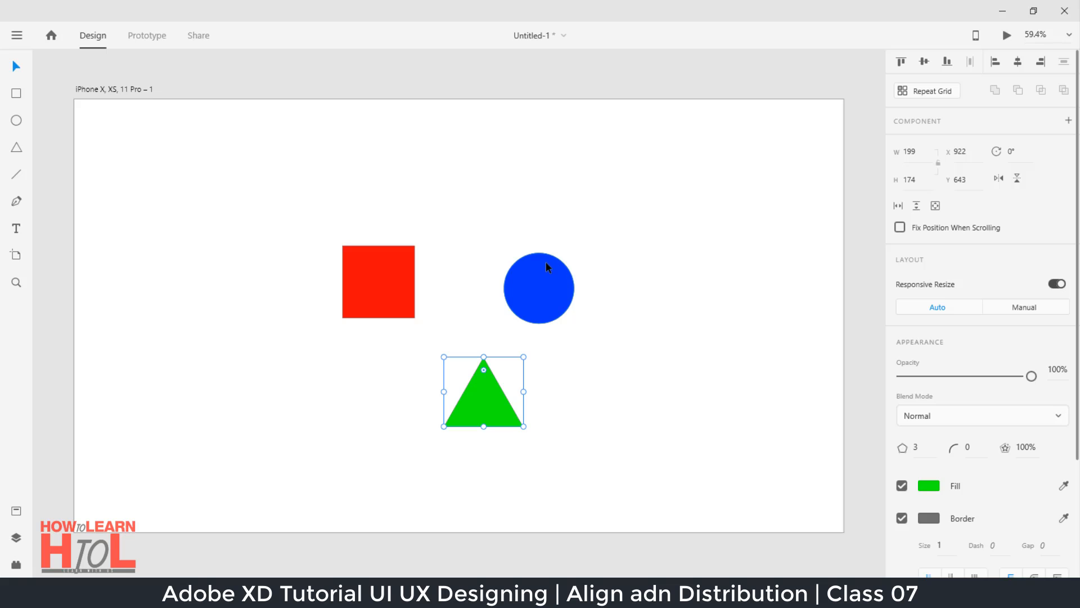
{"action": "left_click", "coordinate": [548, 284]}
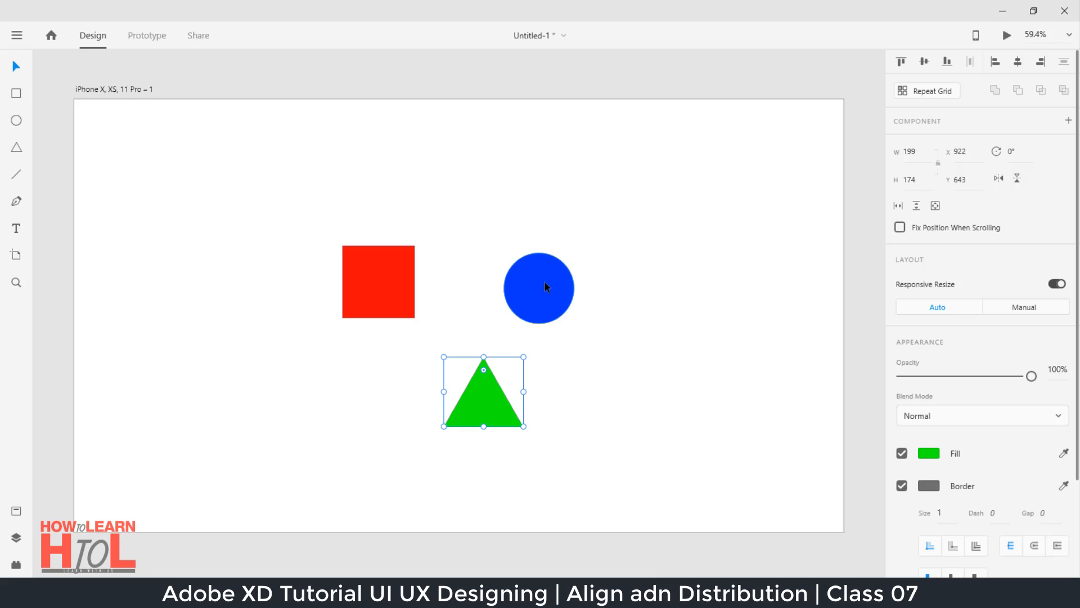
{"action": "left_click_drag", "start_coordinate": [548, 296], "coordinate": [529, 285]}
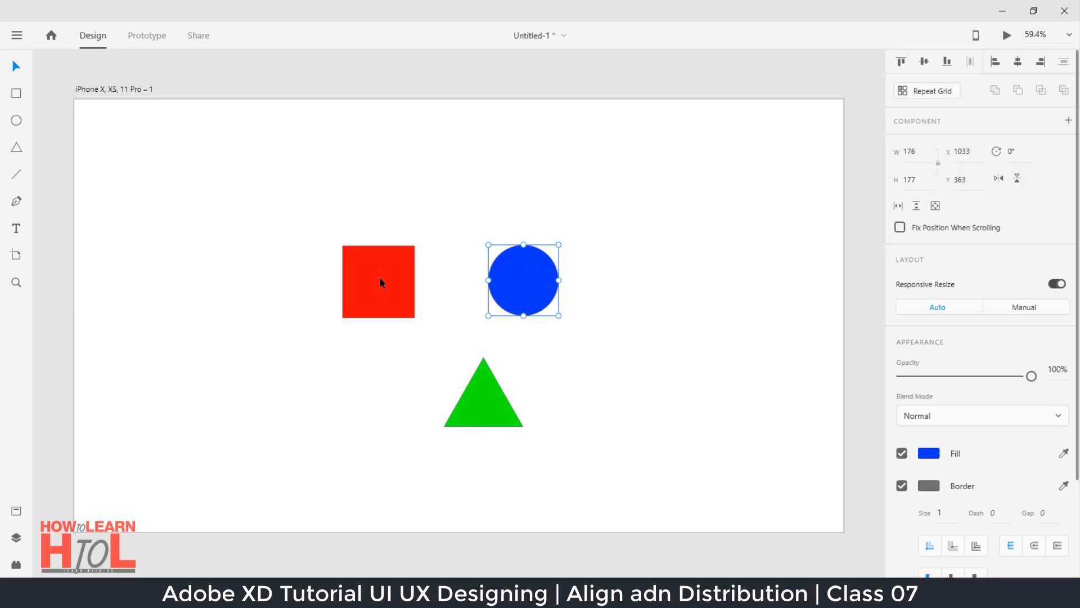
{"action": "left_click_drag", "start_coordinate": [379, 283], "coordinate": [385, 283]}
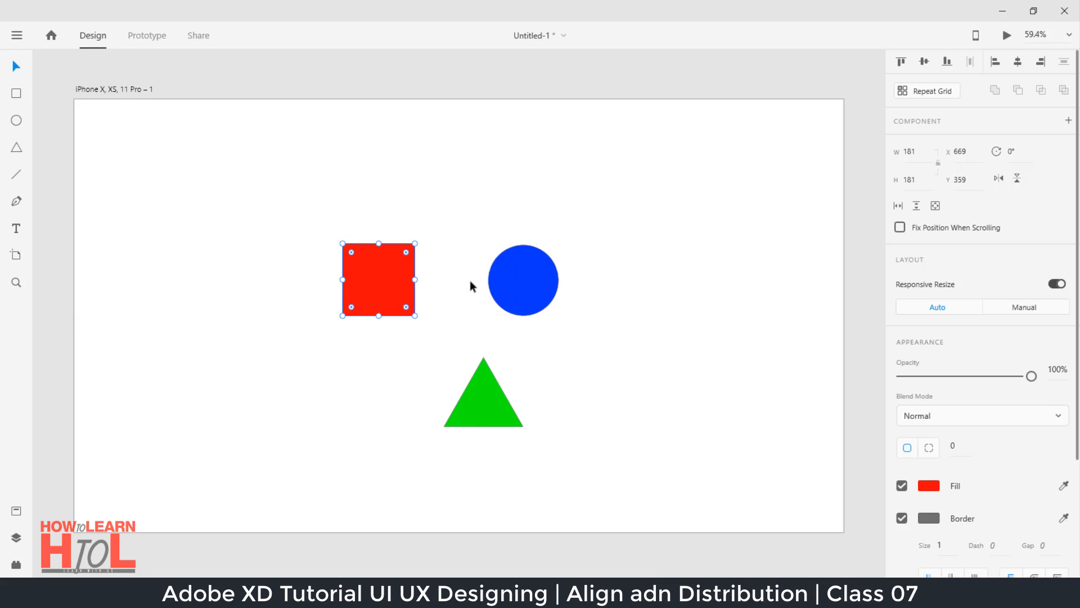
Step: Move the green triangle to the artboard's lower right and snap the circle's top edge level with the red square's, about 164 px away
{"action": "left_click", "coordinate": [521, 280]}
{"action": "left_click_drag", "start_coordinate": [528, 282], "coordinate": [525, 291]}
{"action": "left_click_drag", "start_coordinate": [494, 420], "coordinate": [707, 439]}
{"action": "left_click_drag", "start_coordinate": [529, 299], "coordinate": [527, 298]}
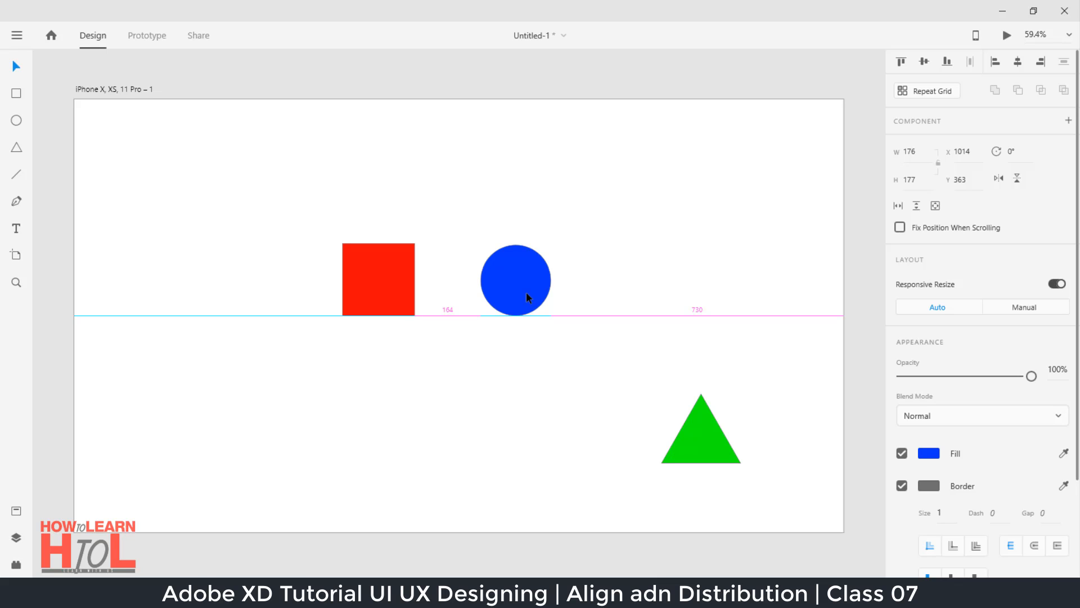
{"action": "left_click_drag", "start_coordinate": [526, 292], "coordinate": [526, 287]}
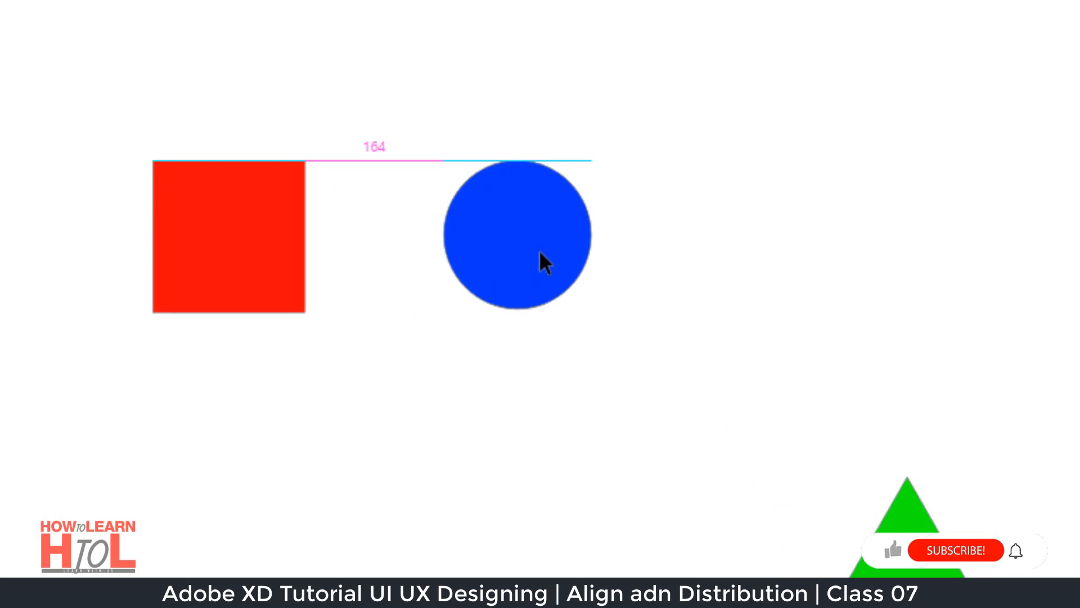
{"action": "left_click_drag", "start_coordinate": [539, 250], "coordinate": [540, 250]}
Step: Shrink the blue circle to about 145 by 146 px and place it about 88 px below the red square, left edges aligned
{"action": "left_click_drag", "start_coordinate": [592, 161], "coordinate": [565, 185]}
{"action": "left_click_drag", "start_coordinate": [518, 235], "coordinate": [512, 219]}
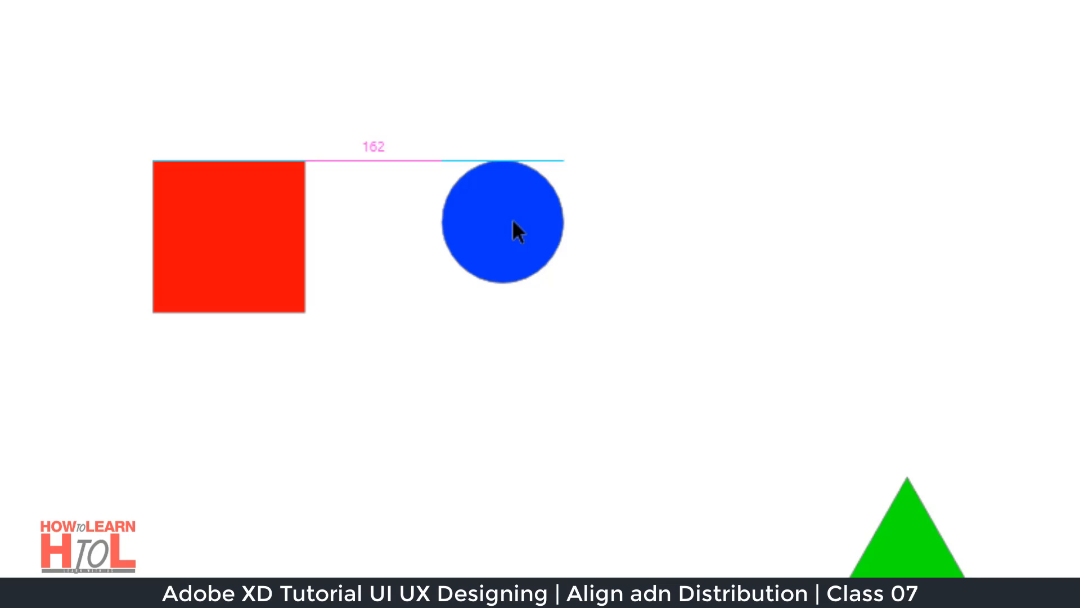
{"action": "left_click_drag", "start_coordinate": [513, 222], "coordinate": [241, 456]}
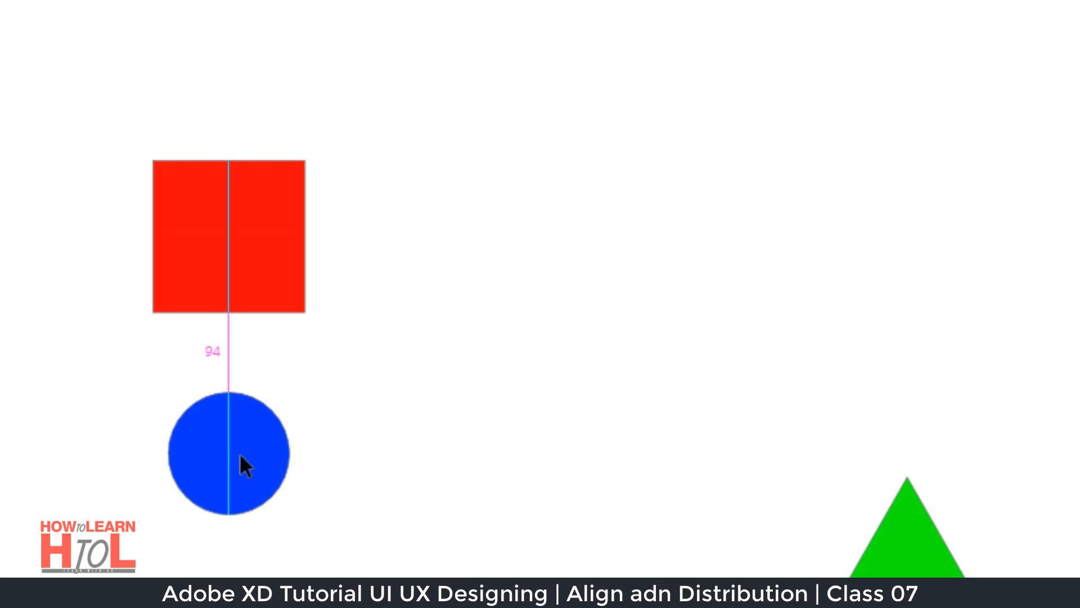
{"action": "mouse_move", "coordinate": [240, 454]}
{"action": "left_mouse_down"}
{"action": "mouse_move", "coordinate": [261, 454]}
{"action": "mouse_move", "coordinate": [201, 455]}
{"action": "mouse_move", "coordinate": [219, 450]}
{"action": "left_mouse_up"}
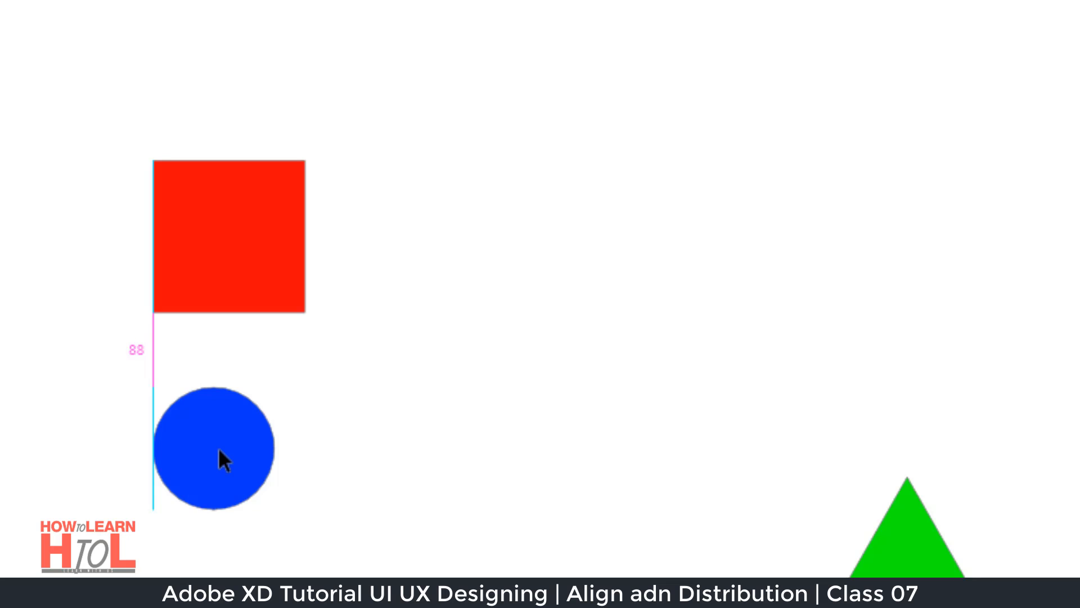
Step: Measure the selected circle's distances to the artboard edges and to the red square
{"action": "left_click_drag", "start_coordinate": [218, 450], "coordinate": [219, 450]}
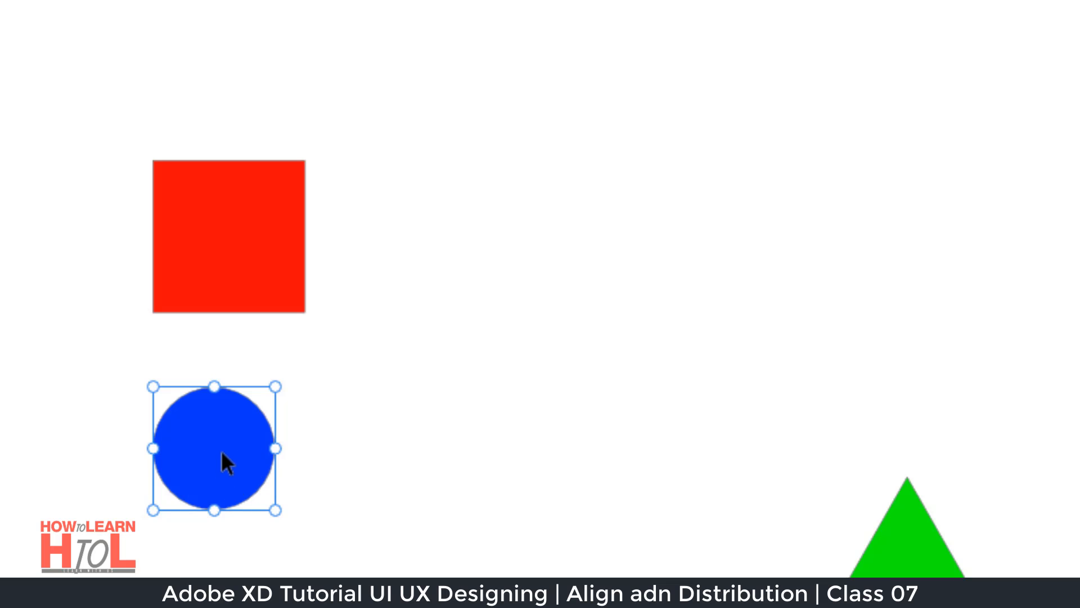
{"action": "key", "text": "alt"}
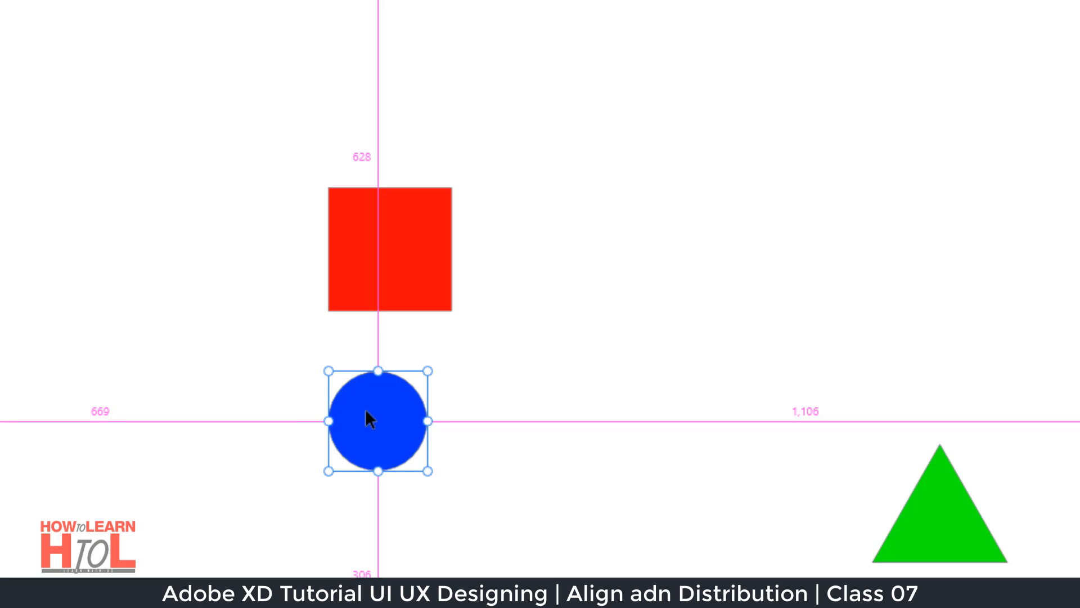
{"action": "mouse_move", "coordinate": [406, 251]}
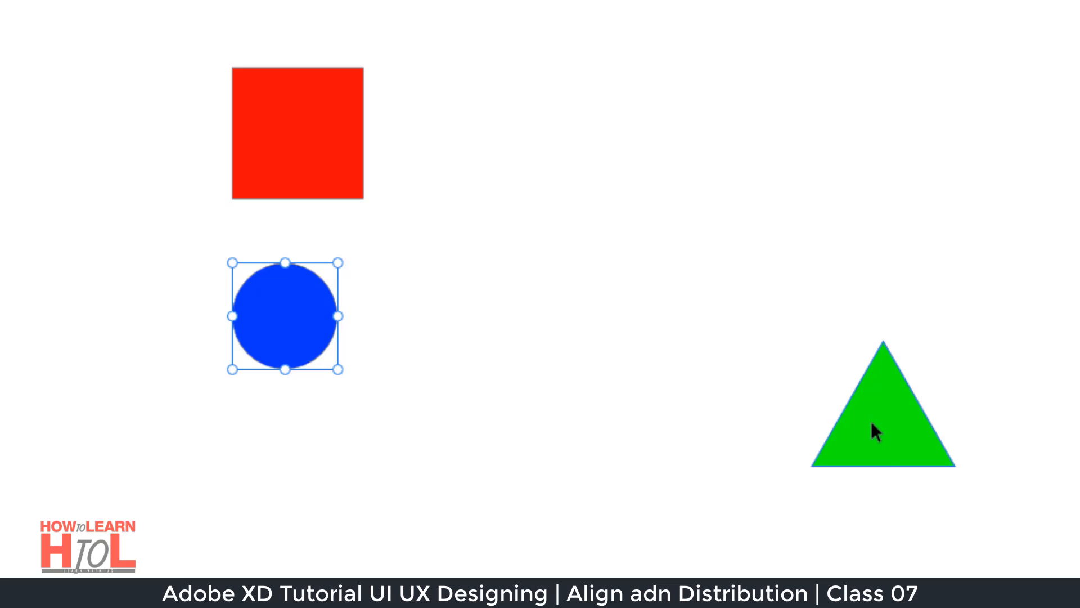
Step: Move the green triangle up level with the blue circle and measure its distances
{"action": "left_click_drag", "start_coordinate": [871, 423], "coordinate": [823, 334]}
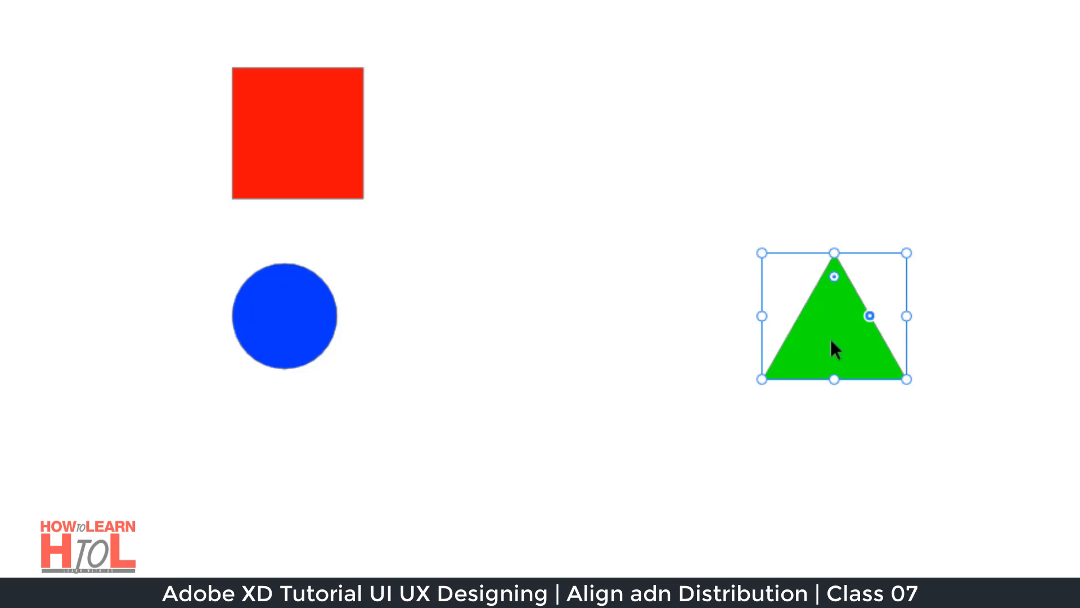
{"action": "key", "text": "alt"}
{"action": "key", "text": "Escape"}
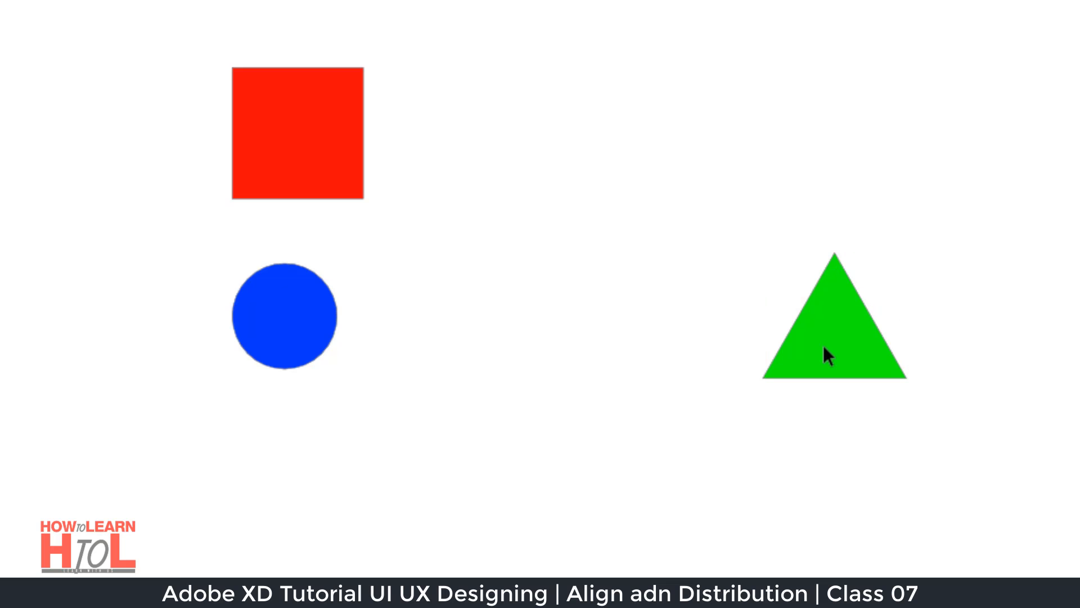
{"action": "left_click", "coordinate": [824, 348]}
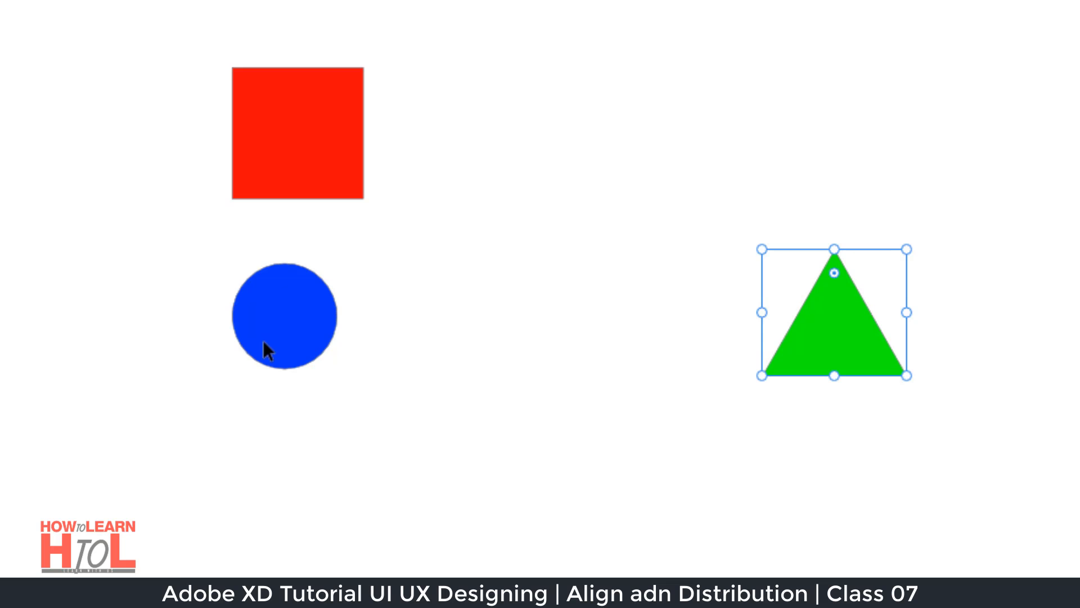
Step: Center the blue circle horizontally beneath the red square and nudge it slightly upward
{"action": "left_click", "coordinate": [264, 350]}
{"action": "left_click_drag", "start_coordinate": [258, 336], "coordinate": [287, 325]}
{"action": "key", "text": "Up"}
{"action": "key", "text": "Up"}
{"action": "key", "text": "Up"}
Step: Nudge the blue circle up in 1 px increments until it sits 55 px below the red square
{"action": "key", "text": "z"}
{"action": "left_click_drag", "start_coordinate": [193, 53], "coordinate": [390, 389]}
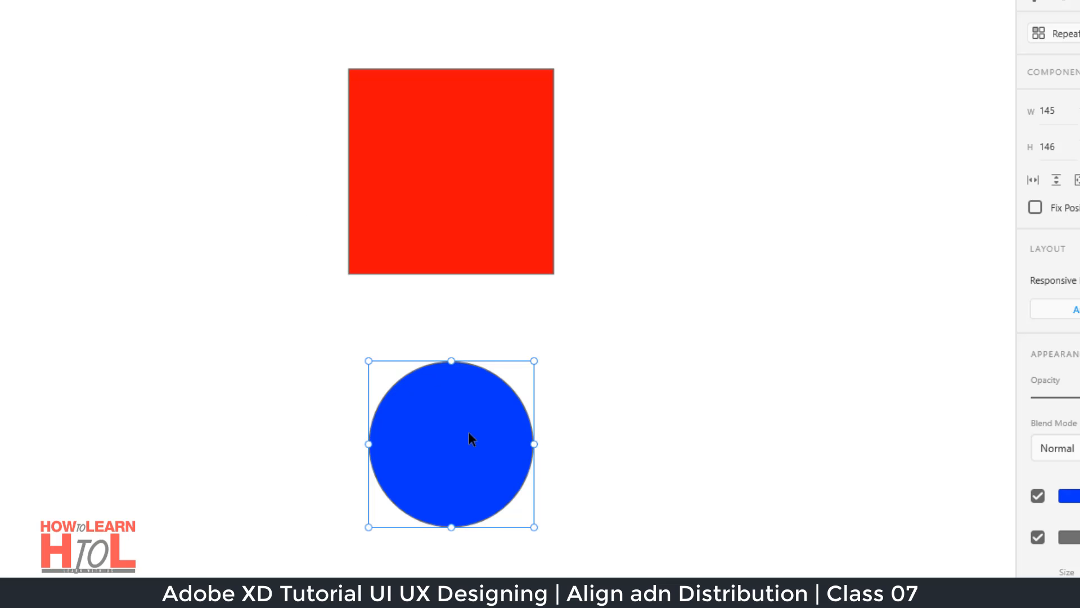
{"action": "key", "text": "Up"}
{"action": "key", "text": "Up"}
{"action": "key", "text": "Up"}
{"action": "key", "text": "Up"}
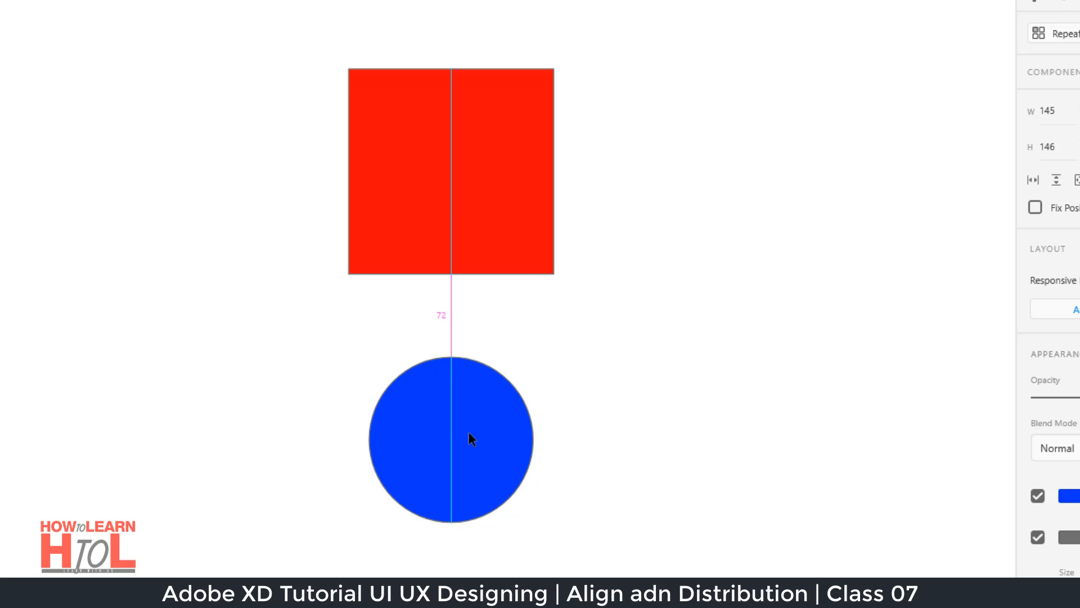
{"action": "key", "text": "Up"}
{"action": "key", "text": "Up"}
{"action": "key", "text": "Up"}
{"action": "key", "text": "Up"}
{"action": "key", "text": "Up"}
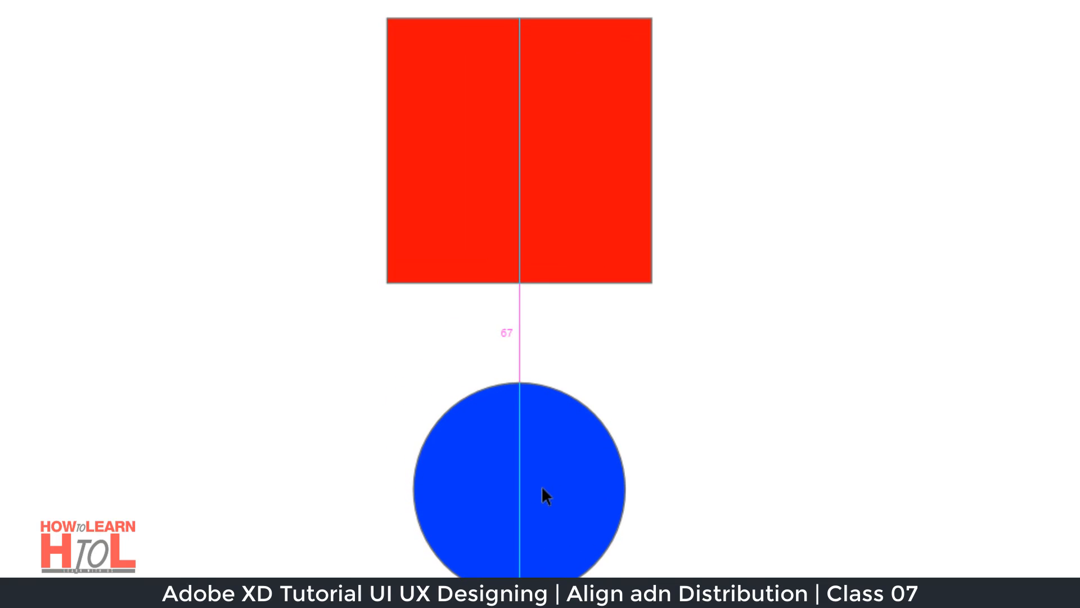
{"action": "key", "text": "Up"}
{"action": "key", "text": "Up"}
{"action": "key", "text": "Up"}
{"action": "key", "text": "Up"}
{"action": "key", "text": "Up"}
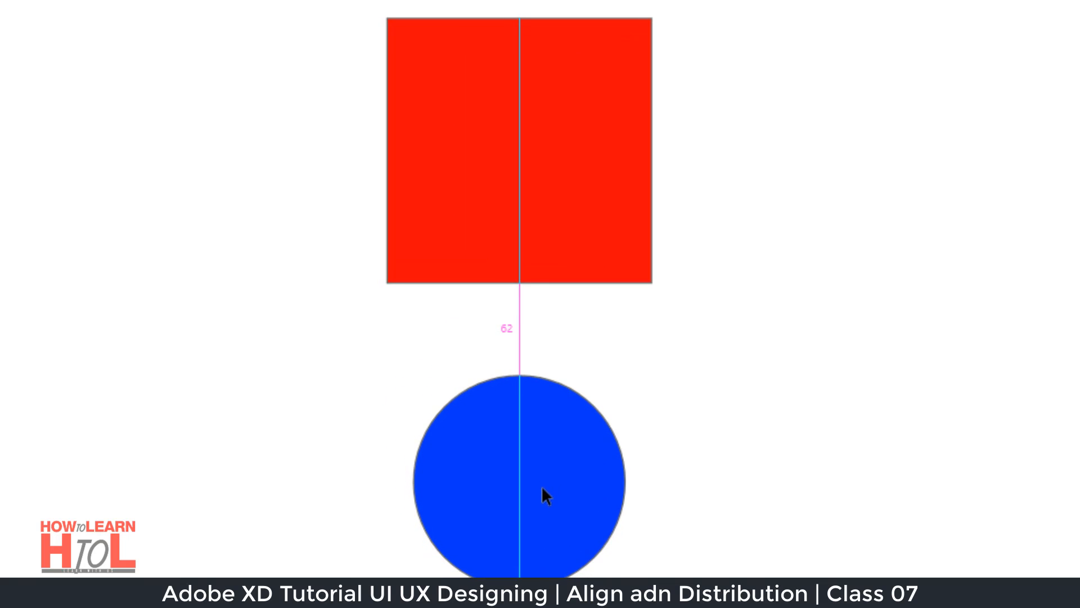
{"action": "key", "text": "Up"}
{"action": "key", "text": "Up"}
{"action": "key", "text": "Up"}
{"action": "key", "text": "Up"}
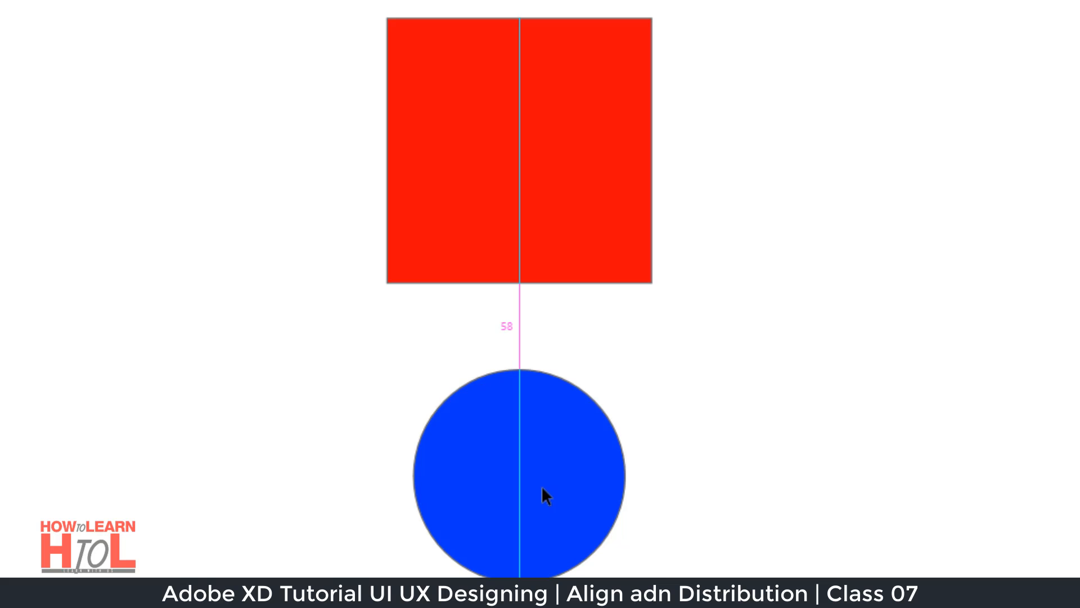
{"action": "key", "text": "Up"}
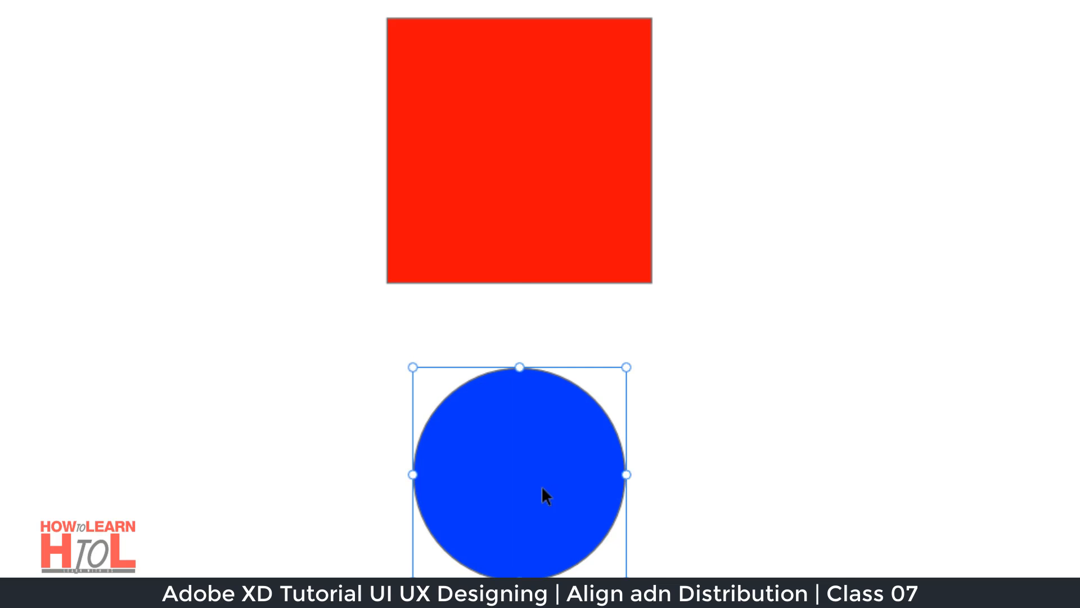
{"action": "key", "text": "Up"}
{"action": "key", "text": "Up"}
{"action": "key", "text": "Up"}
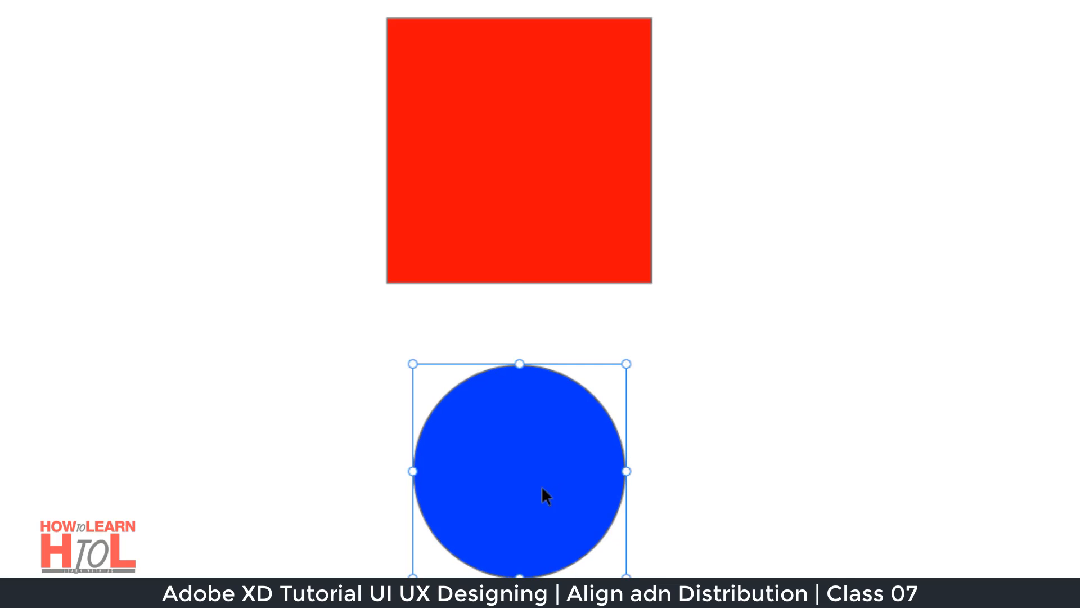
Step: Shift the blue circle up and down beneath the red square in 10 px increments, ending lower than it started
{"action": "key", "text": "shift+Up"}
{"action": "key", "text": "shift+Down"}
{"action": "key", "text": "shift+Down"}
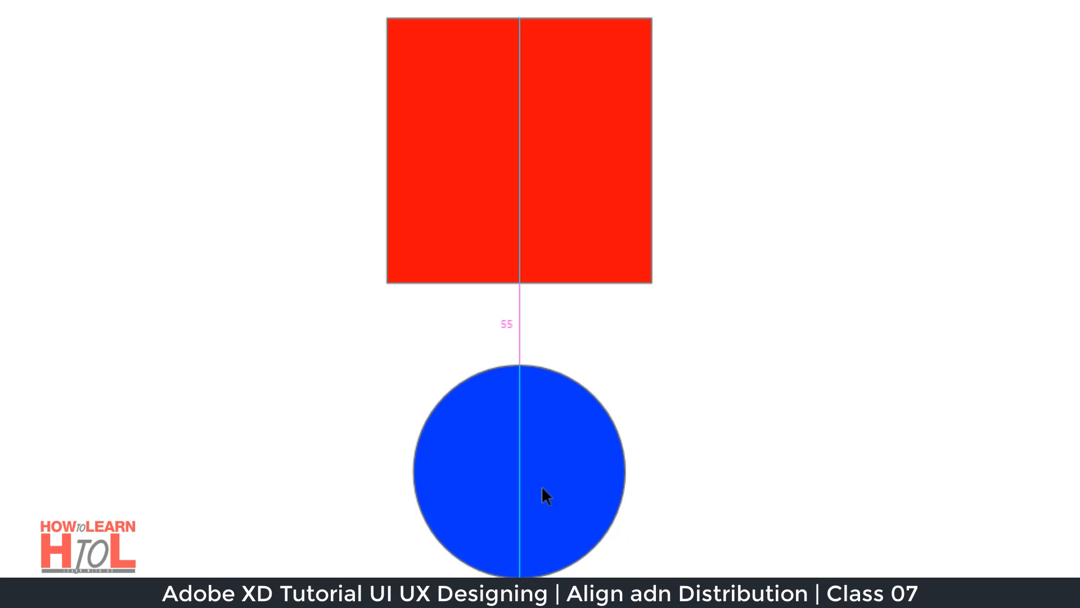
{"action": "key", "text": "shift+Down"}
{"action": "key", "text": "shift+Up"}
{"action": "key", "text": "shift+Up"}
{"action": "key", "text": "shift+Down"}
{"action": "key", "text": "shift+Down"}
{"action": "key", "text": "shift+Down"}
{"action": "key", "text": "shift+Up"}
{"action": "key", "text": "shift+Up"}
{"action": "key", "text": "shift+Up"}
{"action": "key", "text": "shift+Up"}
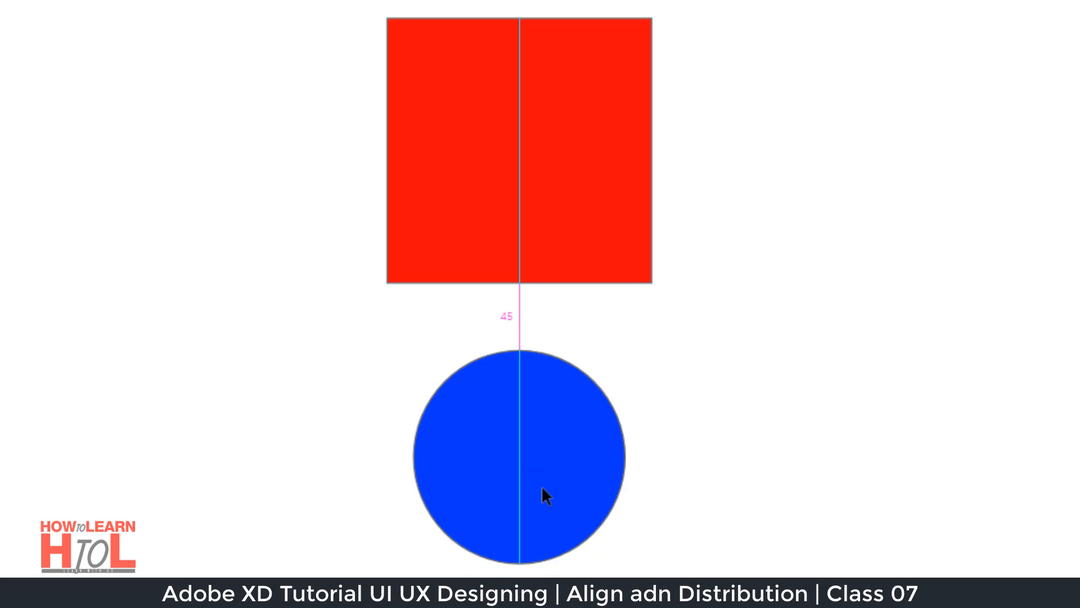
{"action": "key", "text": "shift+Down"}
{"action": "key", "text": "shift+Down"}
{"action": "key", "text": "shift+Down"}
{"action": "key", "text": "shift+Down"}
{"action": "key", "text": "shift+Up"}
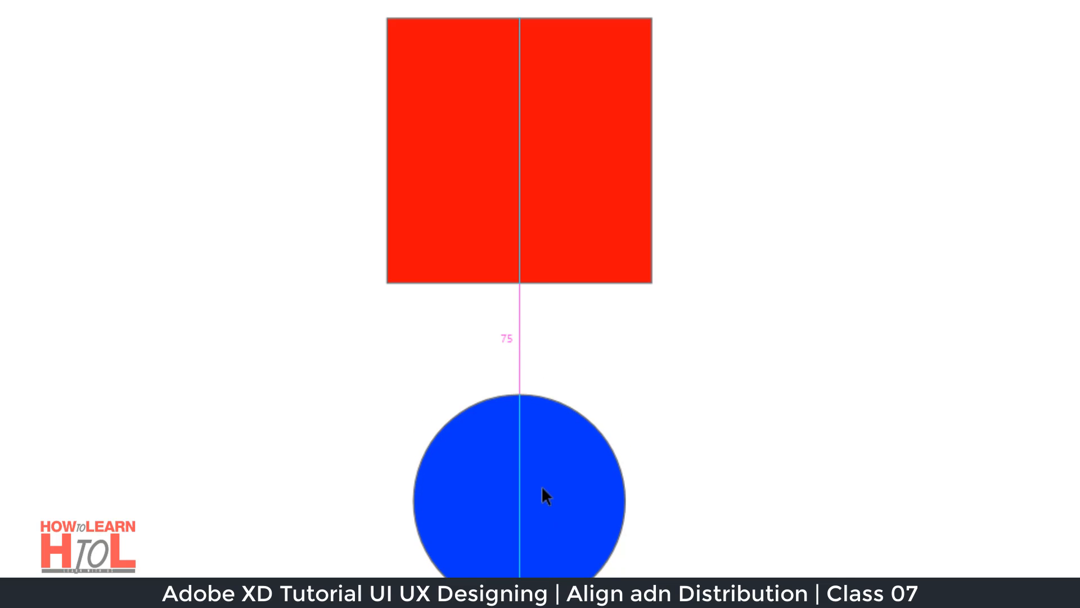
{"action": "key", "text": "shift+Up"}
{"action": "key", "text": "shift+Down"}
{"action": "key", "text": "shift+Down"}
{"action": "key", "text": "shift+Up"}
{"action": "key", "text": "shift+Up"}
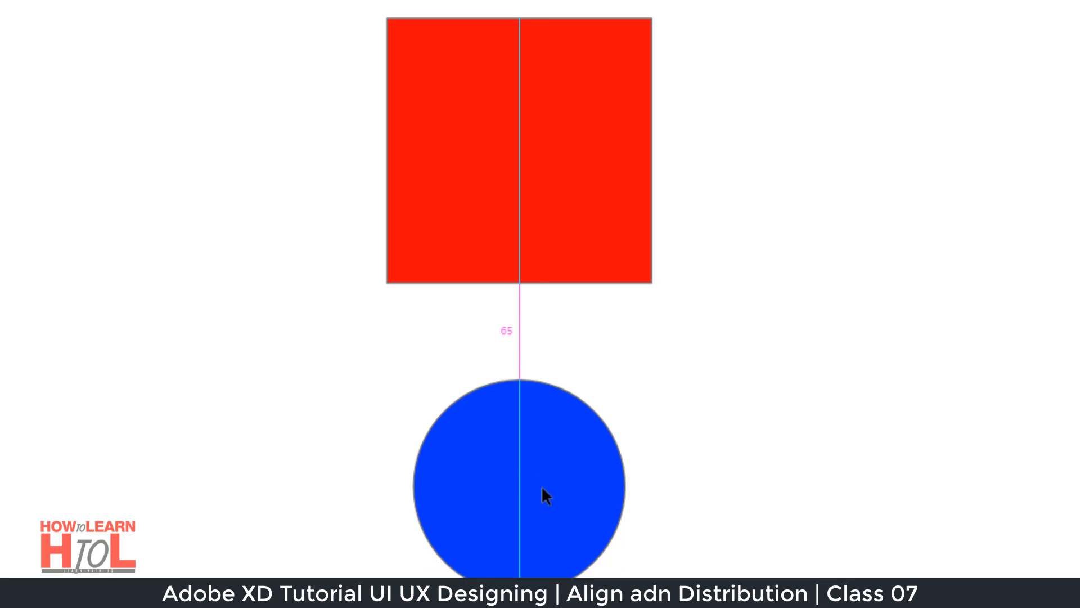
{"action": "key", "text": "shift+Down"}
{"action": "key", "text": "shift+Up"}
{"action": "key", "text": "shift+Down"}
{"action": "key", "text": "shift+Down"}
{"action": "key", "text": "shift+Up"}
{"action": "key", "text": "shift+Down"}
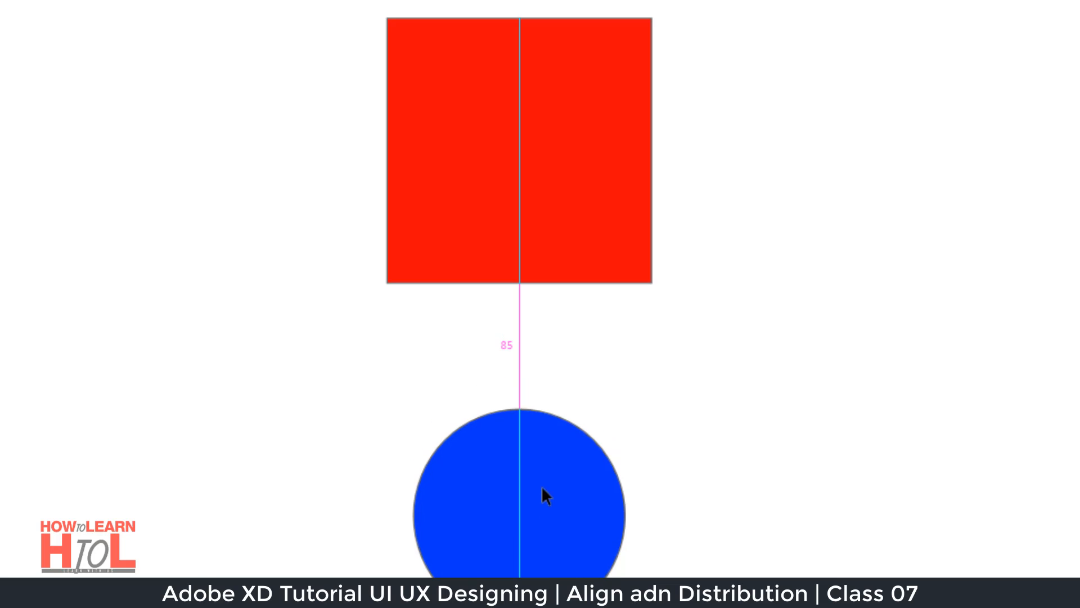
{"action": "key", "text": "shift+Down"}
{"action": "key", "text": "shift+Down"}
{"action": "key", "text": "shift+Up"}
{"action": "key", "text": "shift+Down"}
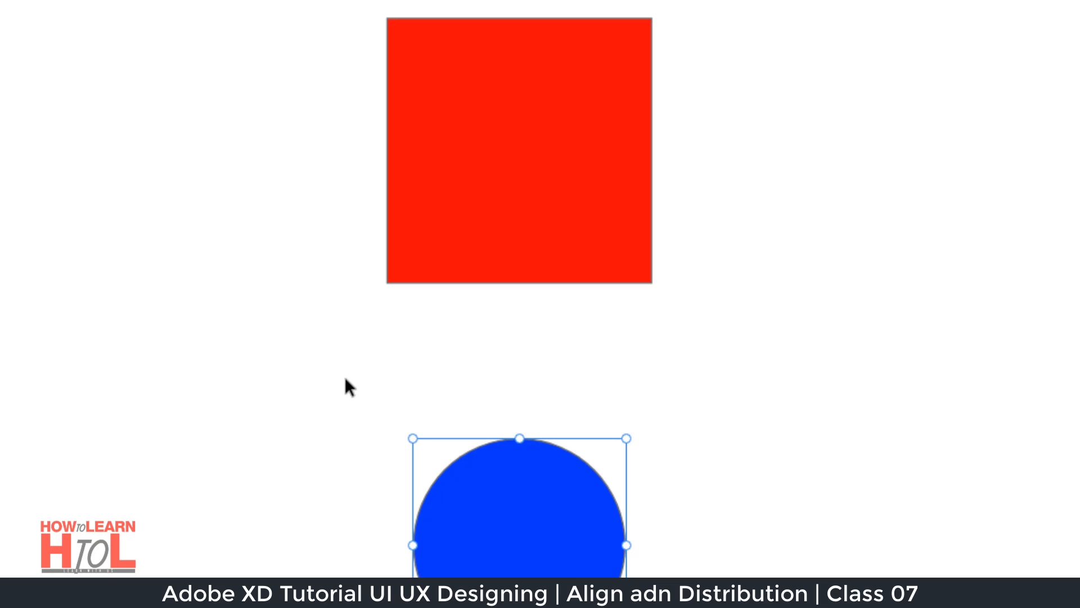
Step: Place the circle left and the triangle right of the red square, with bottom edges aligned and equal 72 px gaps
{"action": "key", "text": "ctrl+minus"}
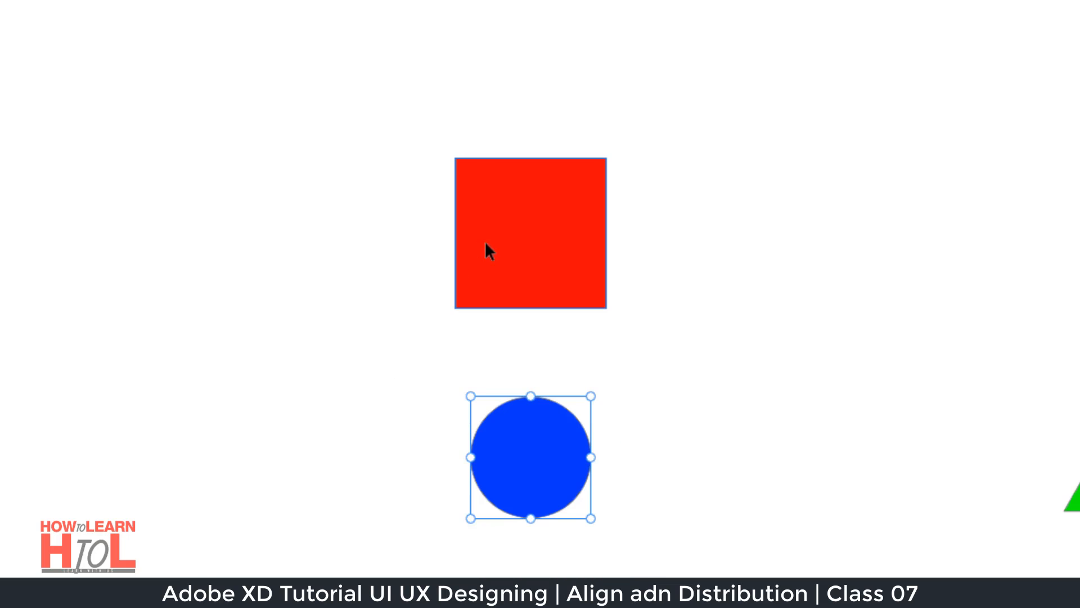
{"action": "left_click_drag", "start_coordinate": [541, 458], "coordinate": [347, 249]}
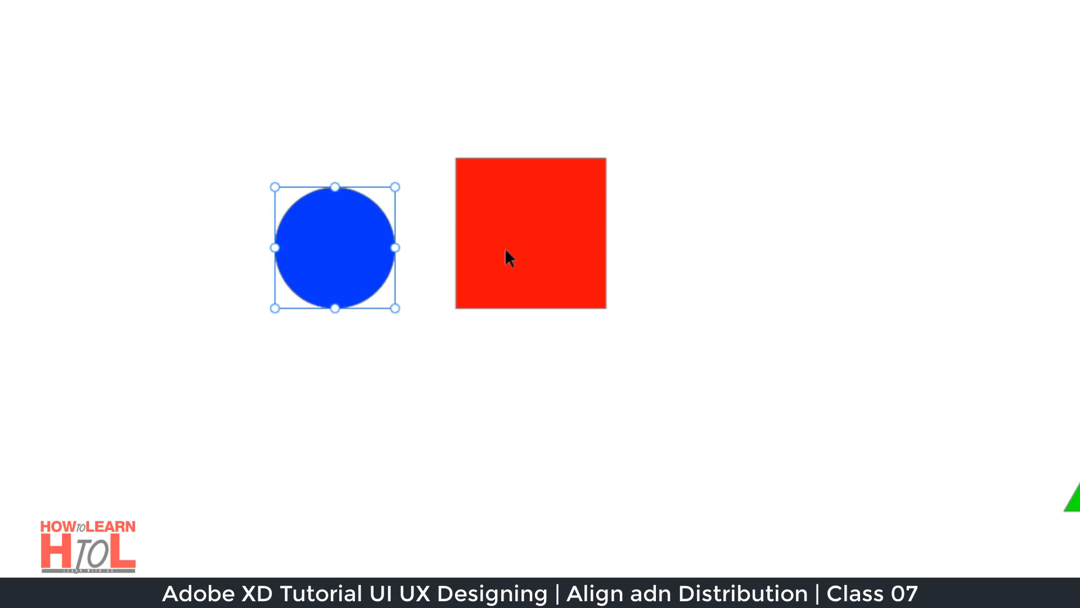
{"action": "left_click_drag", "start_coordinate": [1073, 500], "coordinate": [764, 273]}
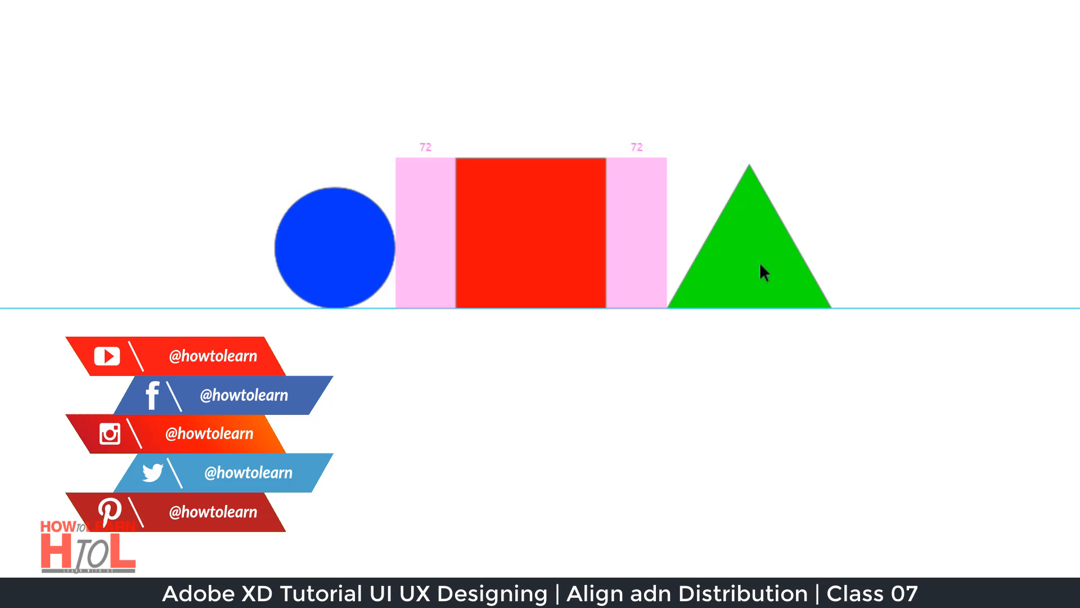
{"action": "left_click_drag", "start_coordinate": [759, 263], "coordinate": [759, 262]}
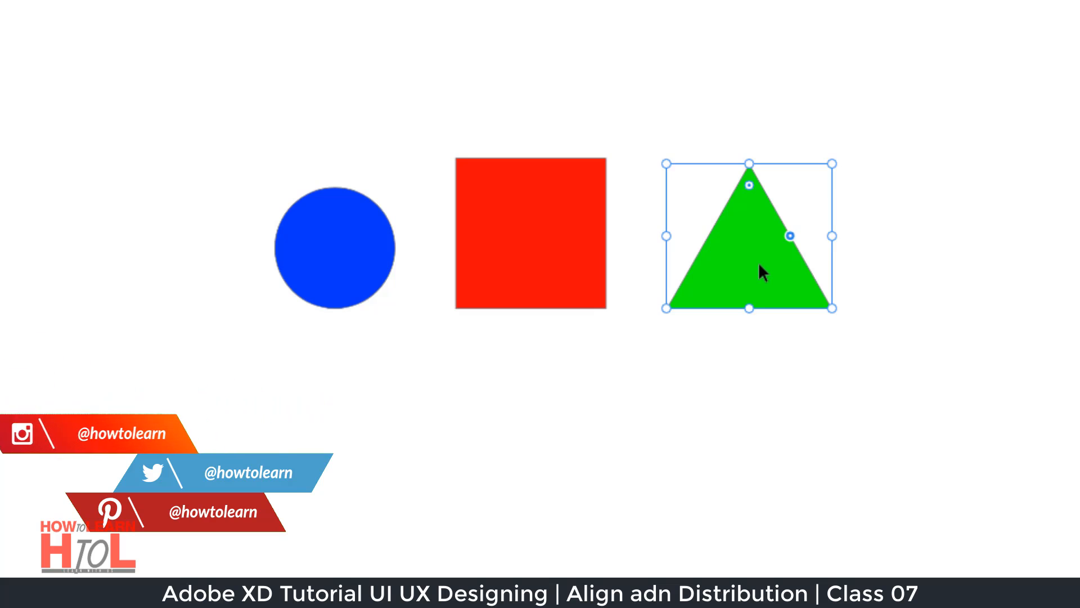
Step: Spread the circle and triangle to equal 260 px gaps beside the red square, and move the triangle below the square
{"action": "left_click_drag", "start_coordinate": [312, 247], "coordinate": [194, 235]}
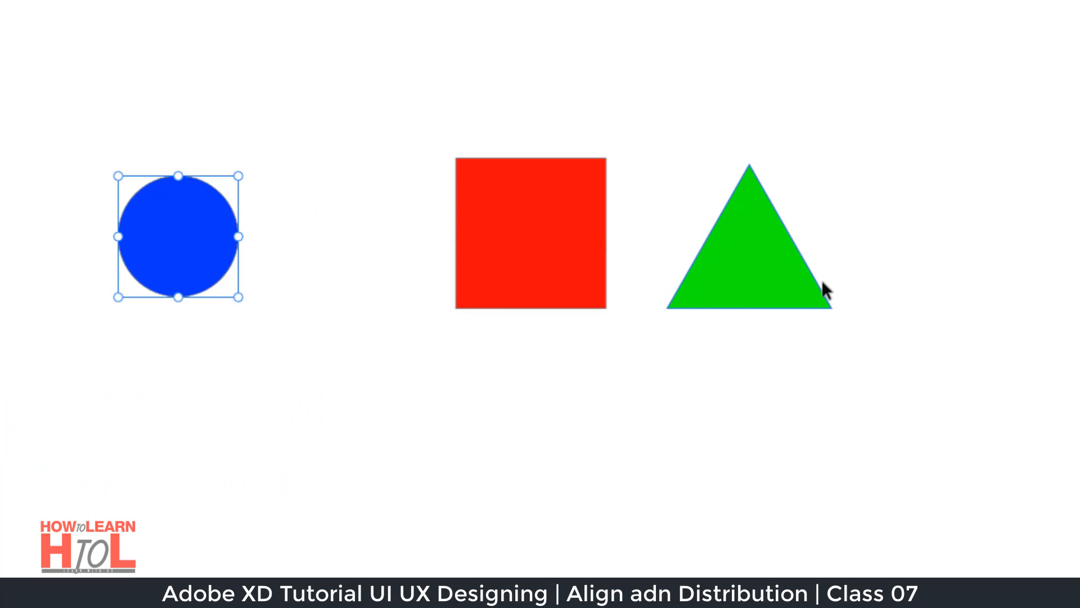
{"action": "left_click_drag", "start_coordinate": [822, 282], "coordinate": [918, 290]}
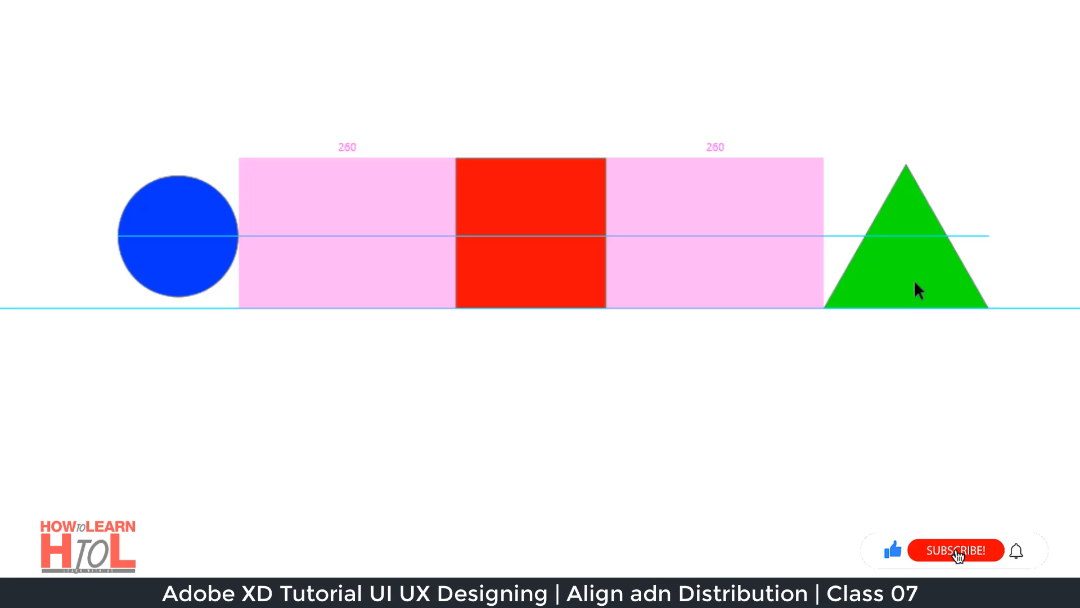
{"action": "left_click_drag", "start_coordinate": [916, 284], "coordinate": [523, 543]}
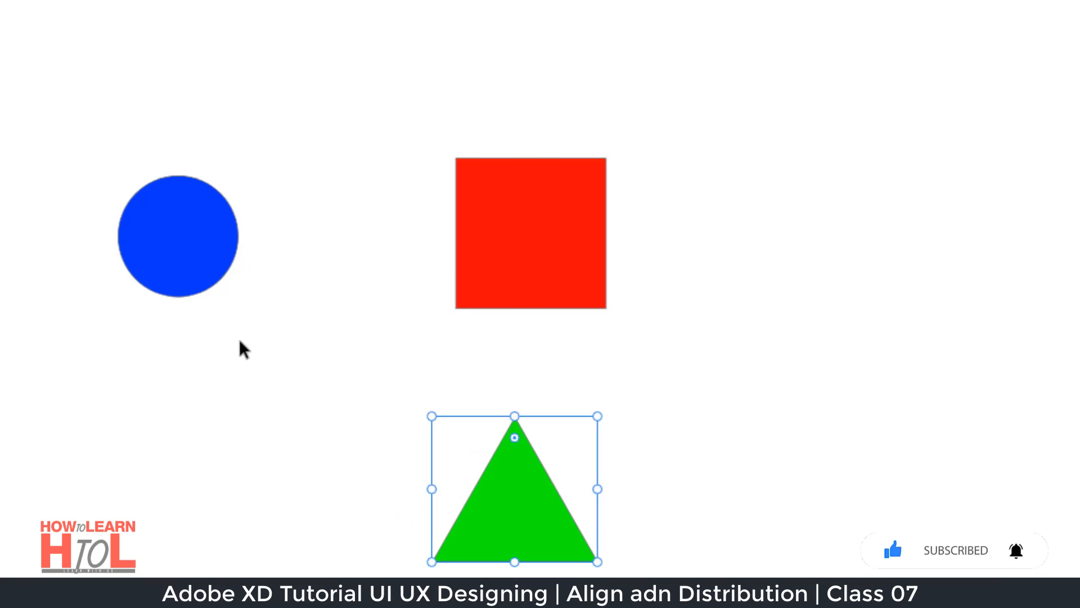
Step: Place the blue circle above the red square with equal 129 px vertical gaps, and return circle and triangle beside the square, bottoms aligned
{"action": "left_click", "coordinate": [198, 256]}
{"action": "left_click_drag", "start_coordinate": [413, 114], "coordinate": [569, 4]}
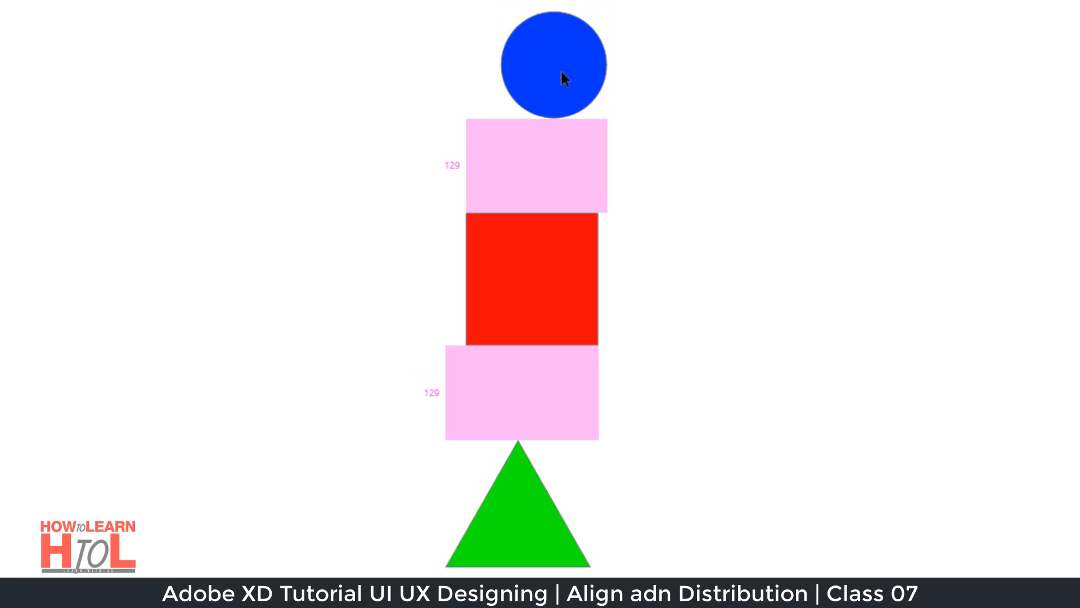
{"action": "left_click_drag", "start_coordinate": [562, 72], "coordinate": [299, 301]}
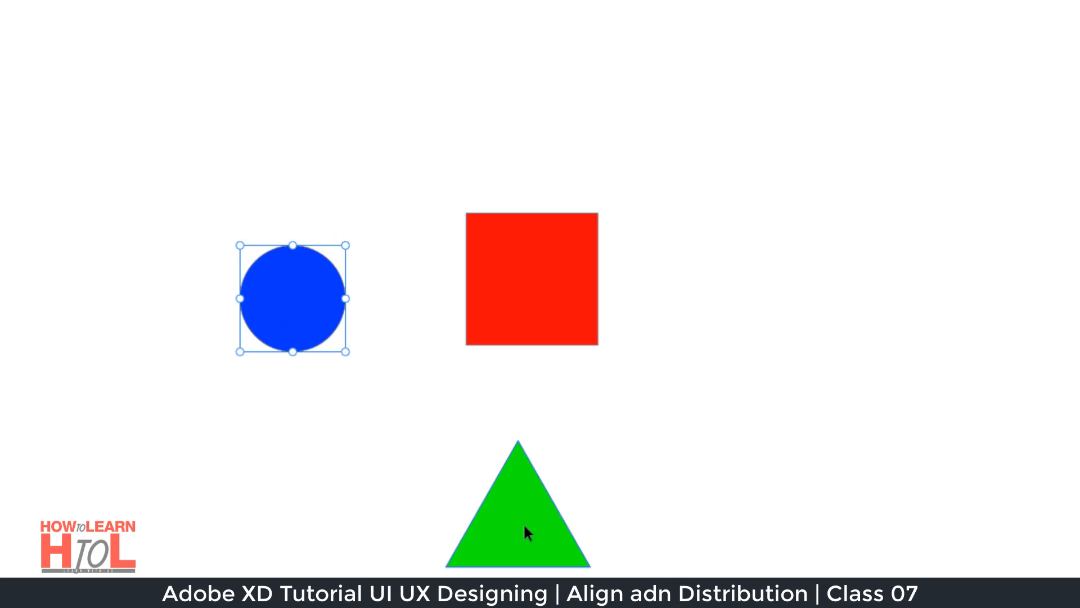
{"action": "left_click_drag", "start_coordinate": [523, 522], "coordinate": [795, 309]}
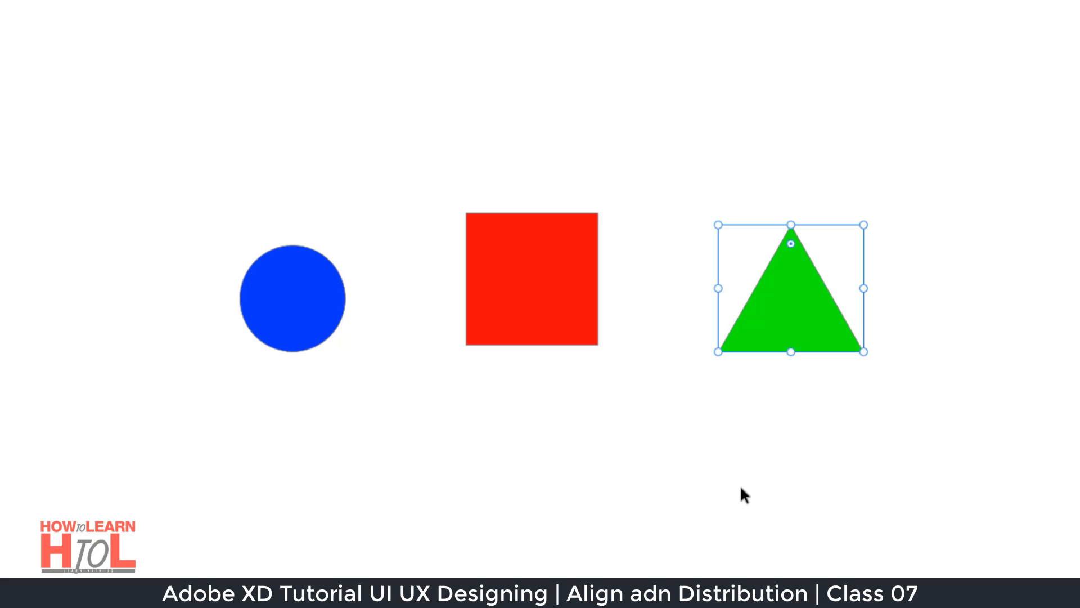
Step: Stagger the circle and triangle at different heights around the red square, and align all three shapes to their top edges
{"action": "key", "text": "ctrl+z"}
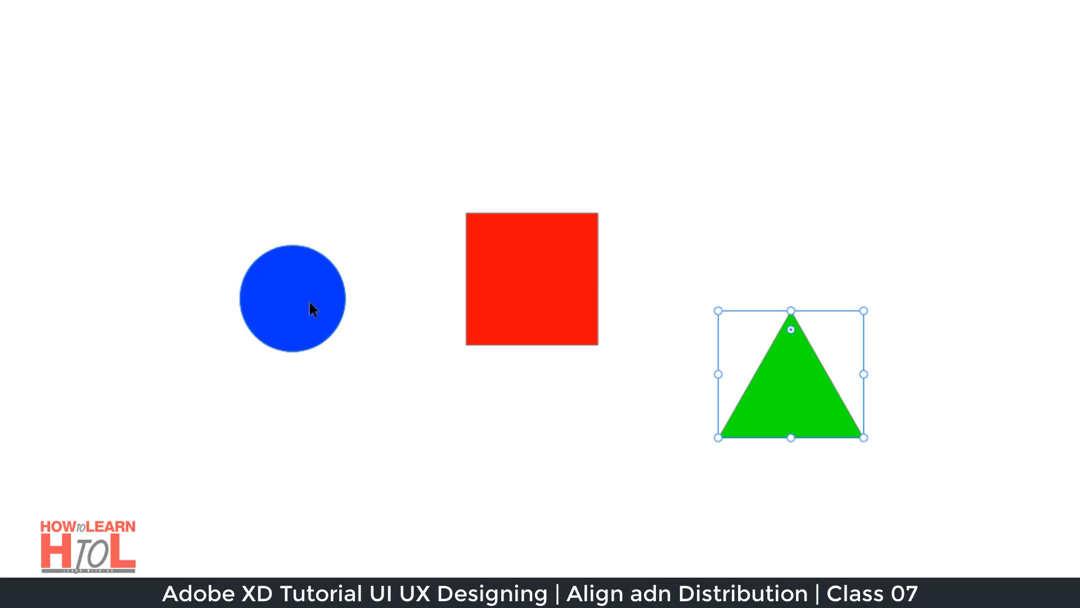
{"action": "left_click_drag", "start_coordinate": [310, 304], "coordinate": [317, 256]}
{"action": "left_click_drag", "start_coordinate": [764, 386], "coordinate": [669, 439]}
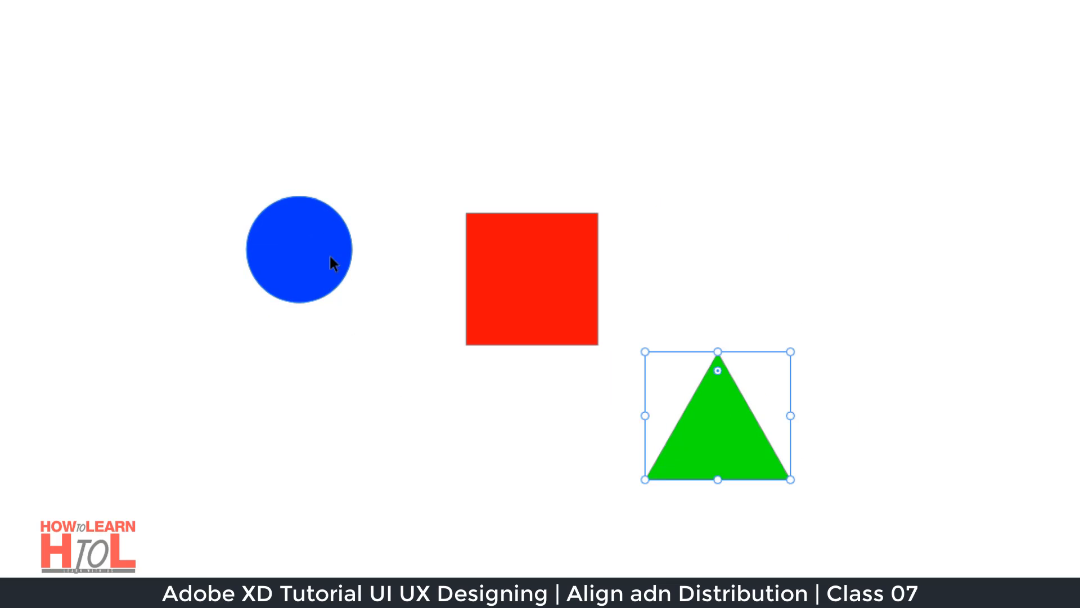
{"action": "left_click_drag", "start_coordinate": [330, 253], "coordinate": [398, 261]}
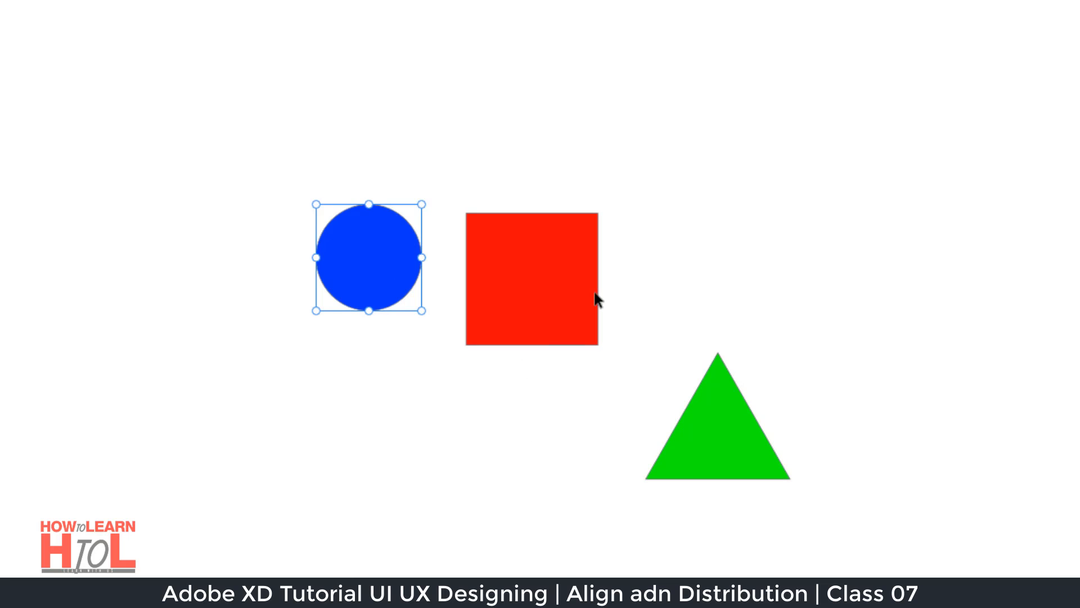
{"action": "key", "text": "ctrl+a"}
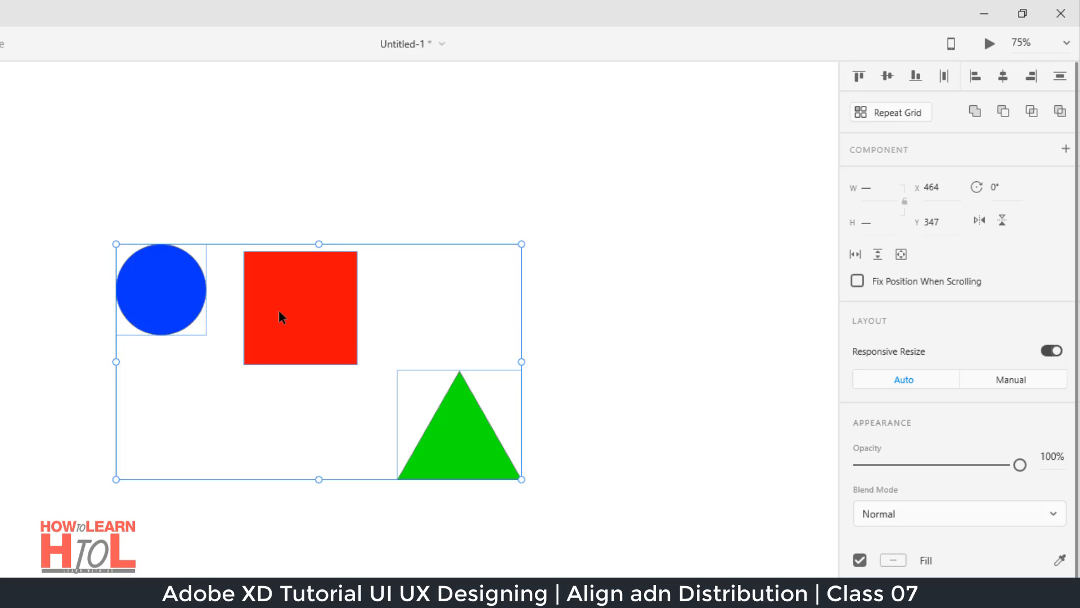
{"action": "left_click", "coordinate": [859, 86]}
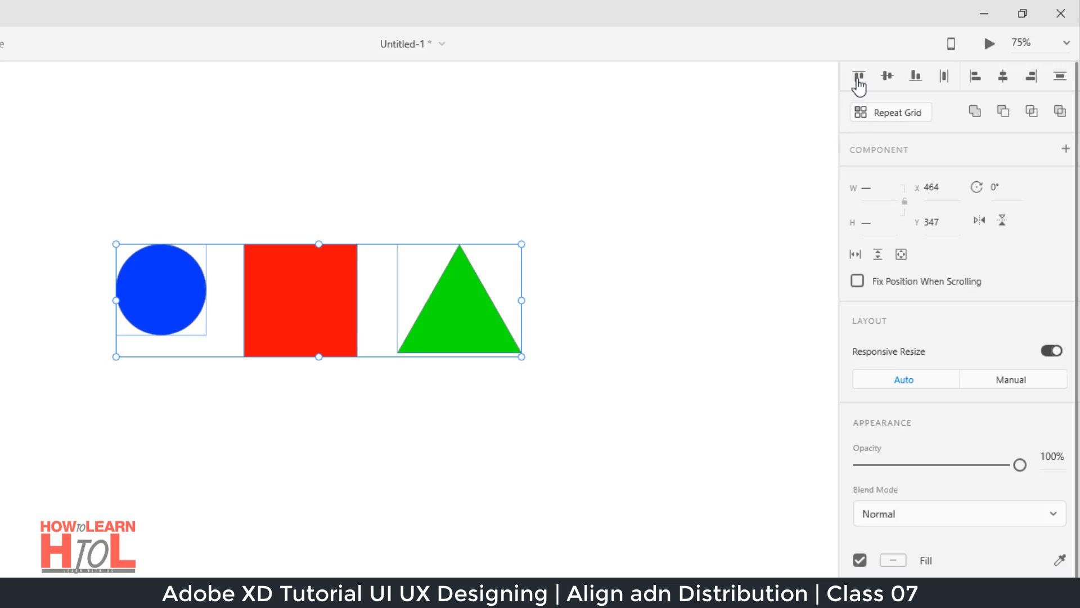
Step: Shrink the green triangle to 157 × 137 and align the circle, square and triangle by their vertical middles
{"action": "left_click", "coordinate": [504, 282]}
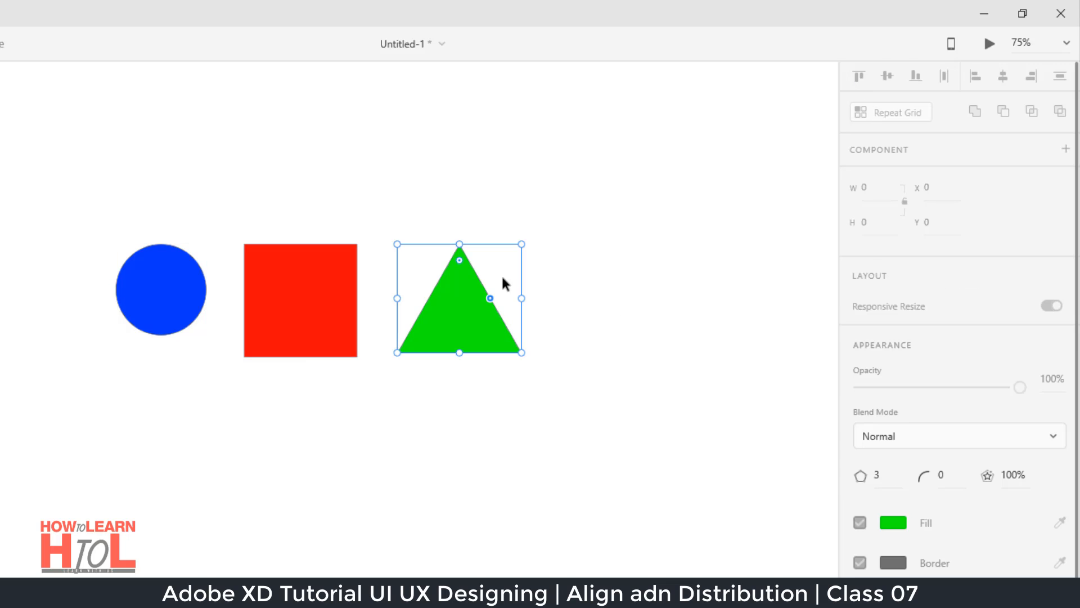
{"action": "left_click_drag", "start_coordinate": [521, 245], "coordinate": [498, 267]}
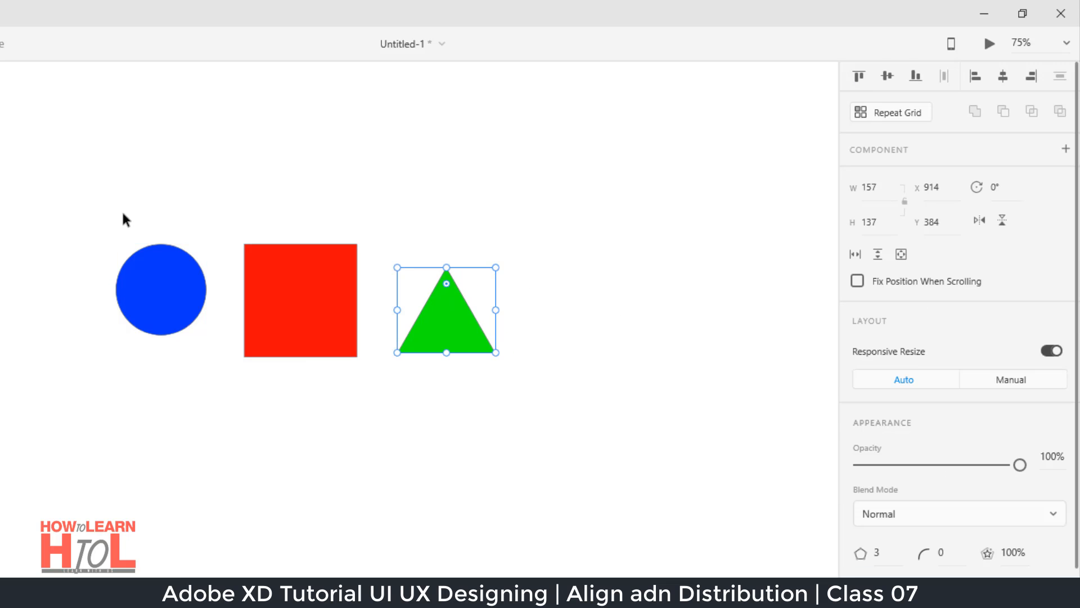
{"action": "left_click_drag", "start_coordinate": [65, 195], "coordinate": [621, 427]}
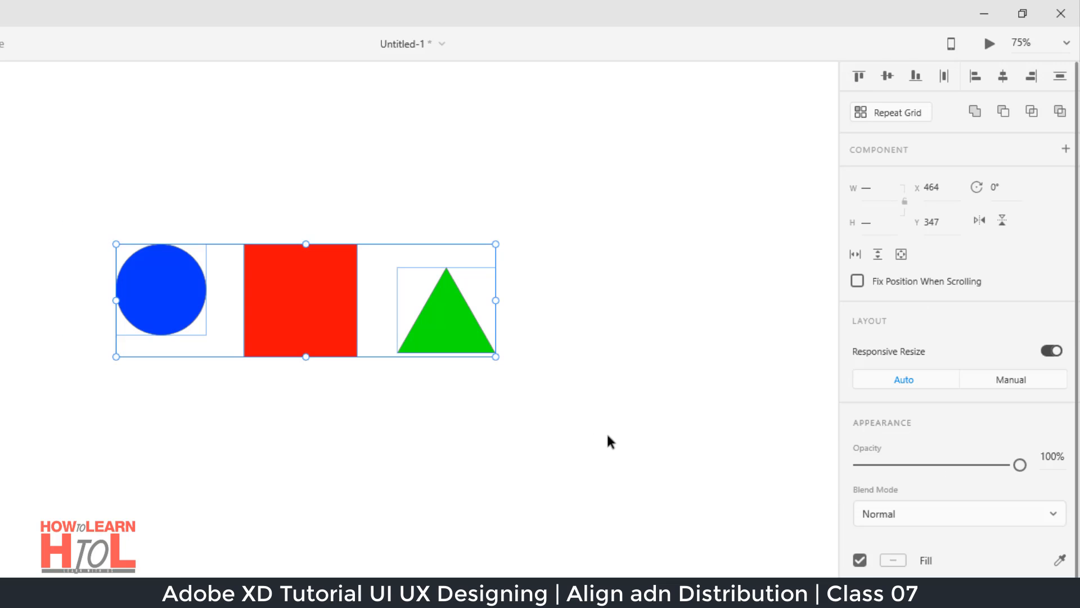
{"action": "left_click", "coordinate": [887, 77]}
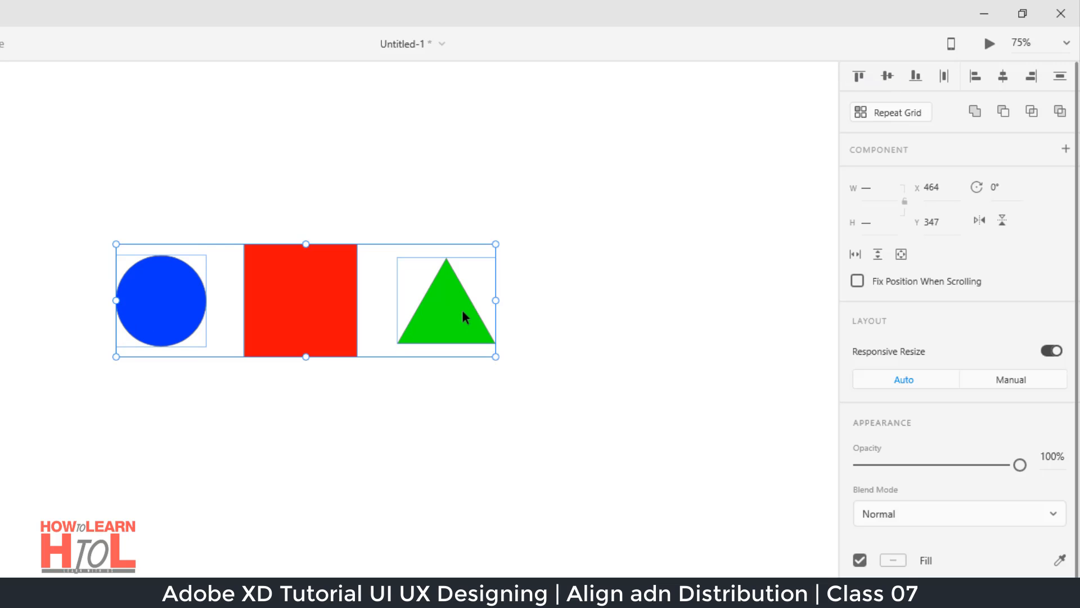
{"action": "left_click", "coordinate": [544, 249]}
Step: Stack the blue circle above and the green triangle below the red square, and center-align all three shapes horizontally
{"action": "left_click_drag", "start_coordinate": [456, 321], "coordinate": [302, 475]}
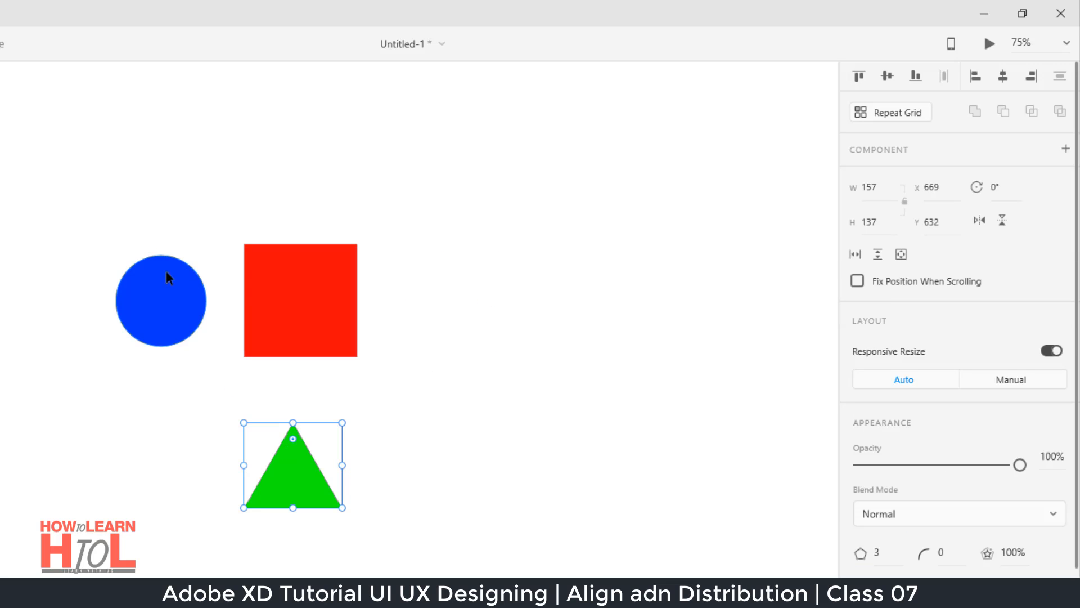
{"action": "left_click_drag", "start_coordinate": [169, 278], "coordinate": [357, 160]}
{"action": "left_click_drag", "start_coordinate": [167, 120], "coordinate": [546, 512]}
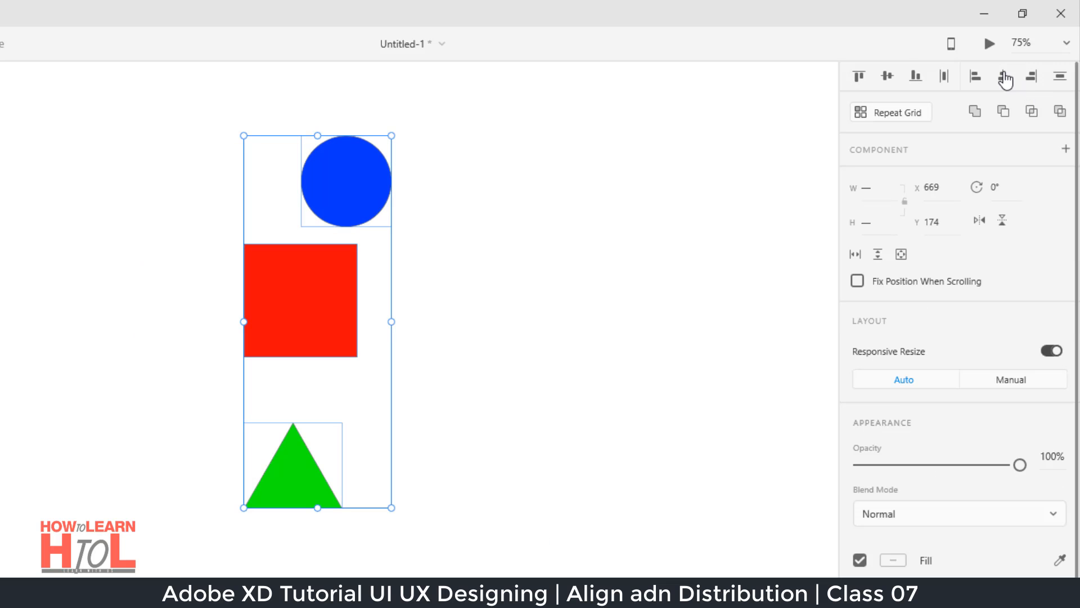
{"action": "left_click", "coordinate": [1004, 77]}
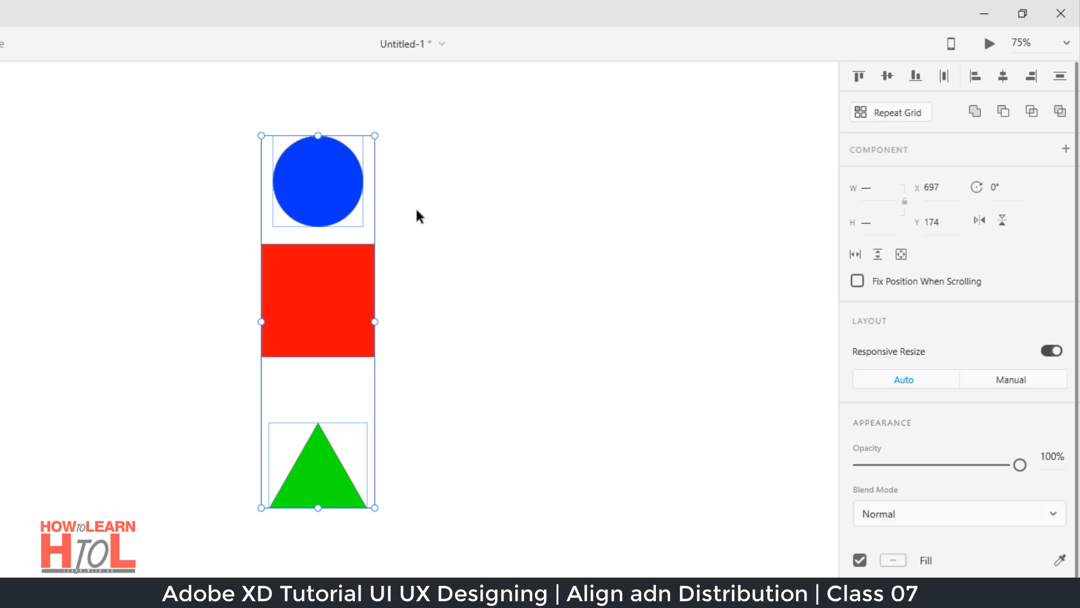
{"action": "left_click", "coordinate": [455, 292]}
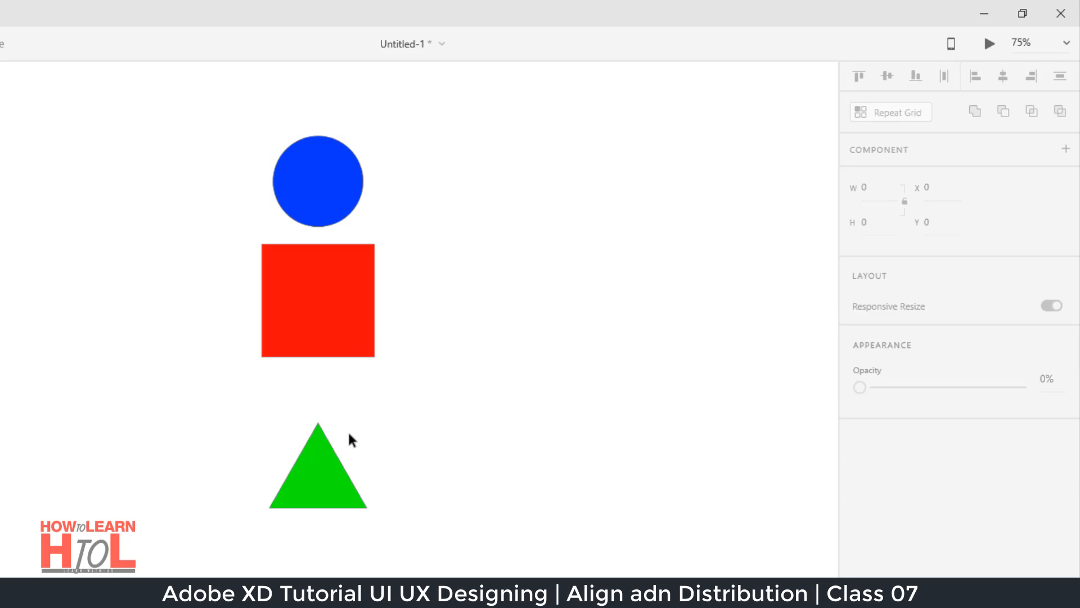
Step: Move the blue circle to the left of the red square and duplicate the green triangle to form a five-shape row
{"action": "left_click_drag", "start_coordinate": [321, 479], "coordinate": [504, 314]}
{"action": "left_click_drag", "start_coordinate": [326, 174], "coordinate": [3, 289]}
{"action": "left_click_drag", "start_coordinate": [491, 313], "coordinate": [158, 308]}
{"action": "left_click_drag", "start_coordinate": [244, 281], "coordinate": [787, 278], "text": "alt"}
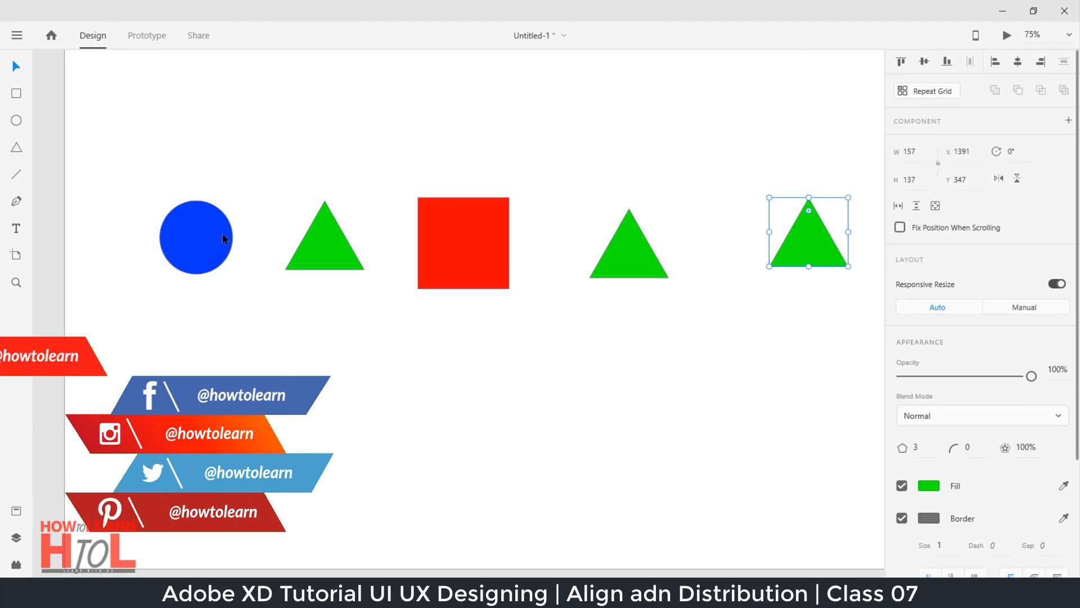
Step: Duplicate the blue circle at the right end of the row and shift the two right-hand triangles to leave uneven spacing
{"action": "left_click_drag", "start_coordinate": [222, 239], "coordinate": [873, 211], "text": "alt"}
{"action": "left_click_drag", "start_coordinate": [817, 241], "coordinate": [779, 248]}
{"action": "left_click_drag", "start_coordinate": [624, 262], "coordinate": [596, 264]}
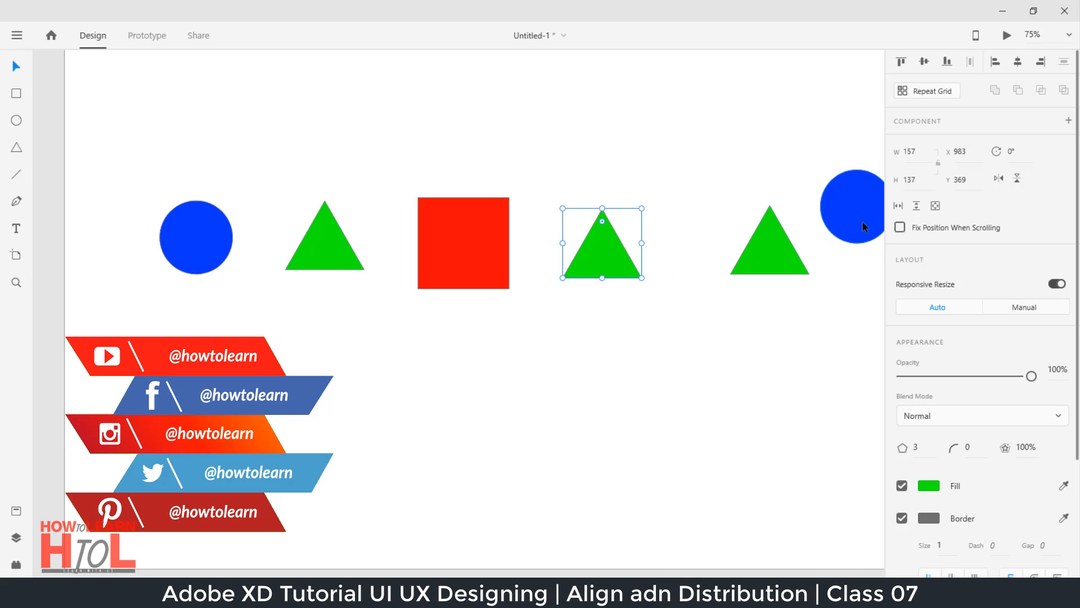
{"action": "left_click_drag", "start_coordinate": [865, 226], "coordinate": [865, 243]}
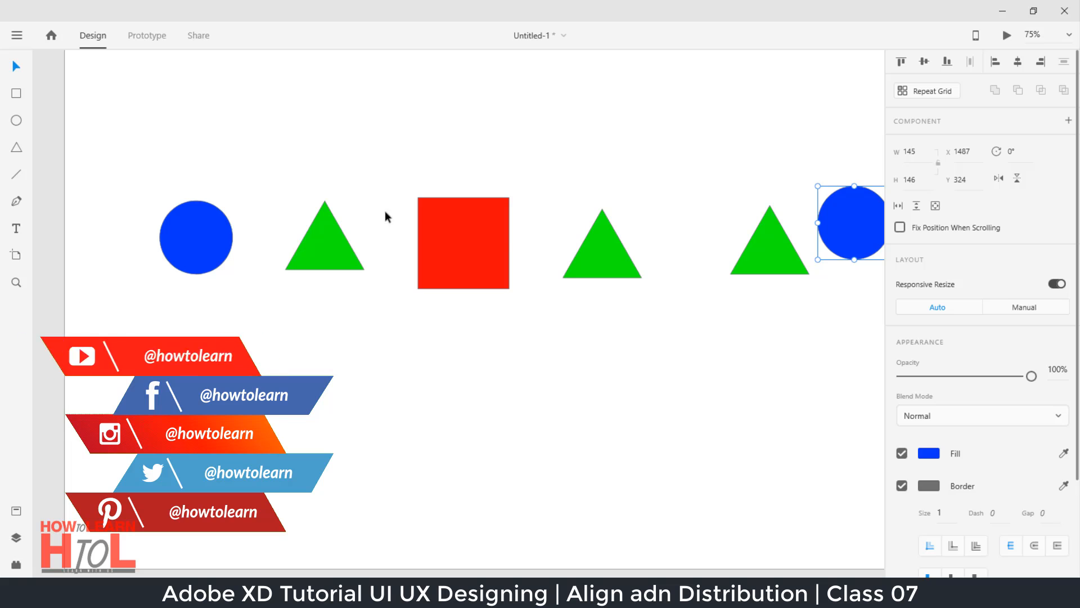
Step: Align the six shapes in the row first by top edges and finally by vertical middles, and distribute them horizontally
{"action": "left_click_drag", "start_coordinate": [110, 135], "coordinate": [869, 365]}
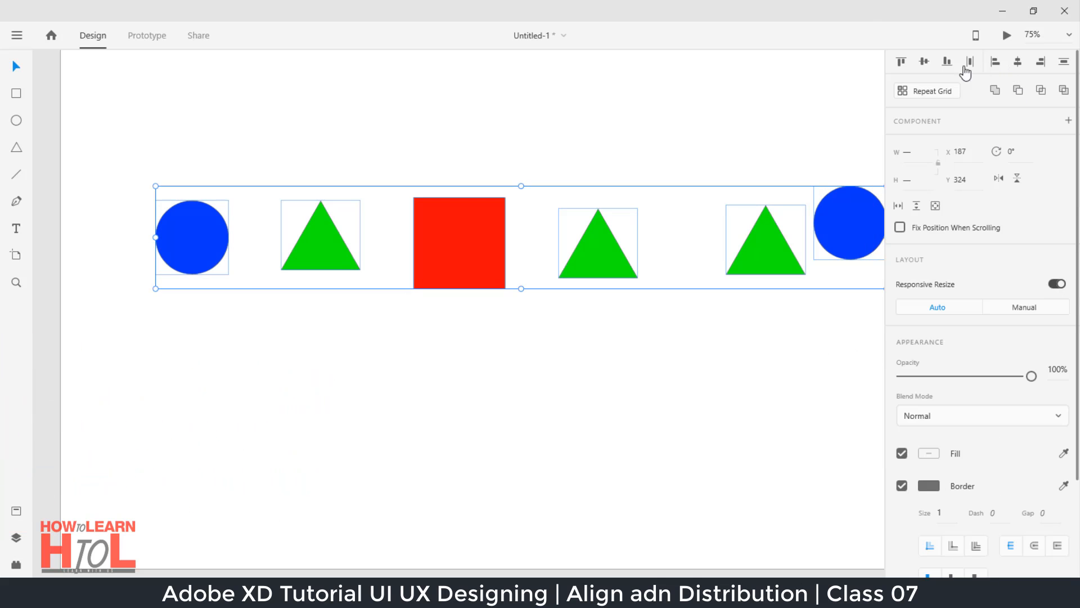
{"action": "left_click", "coordinate": [900, 63]}
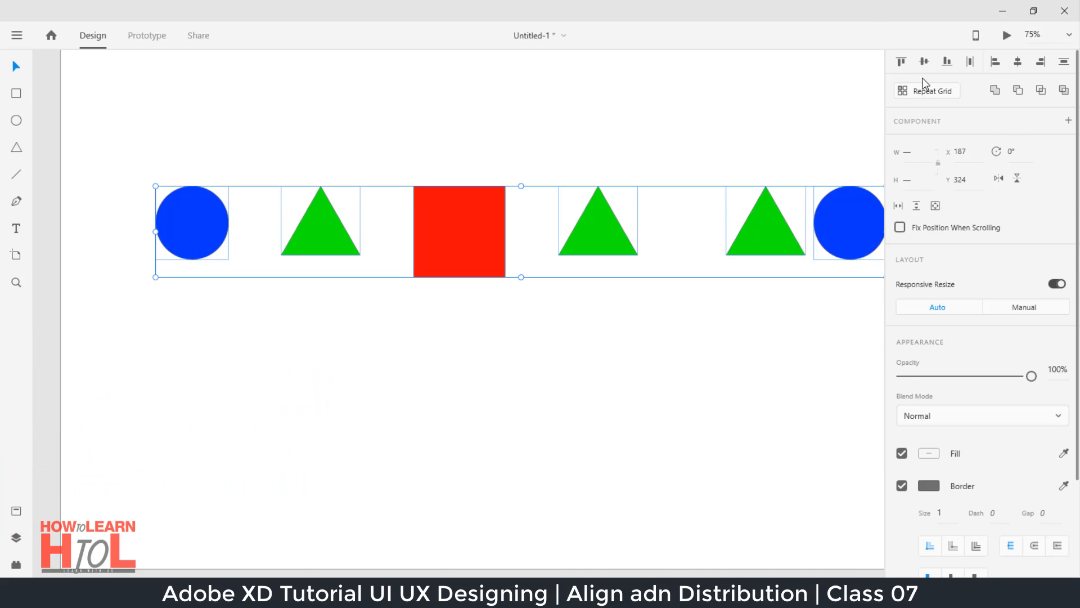
{"action": "left_click", "coordinate": [924, 63]}
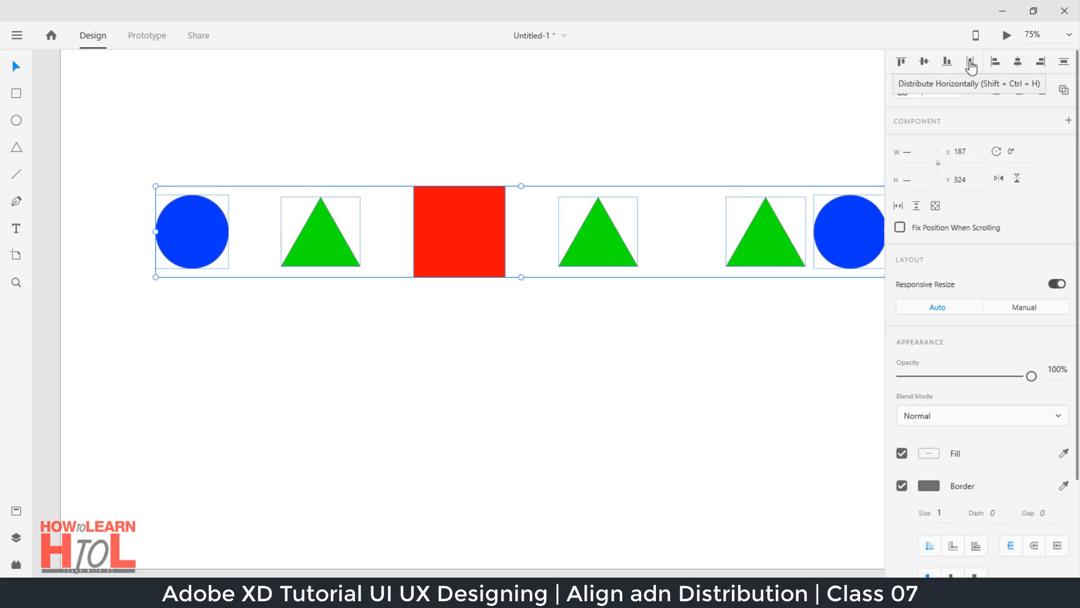
{"action": "left_click", "coordinate": [971, 65]}
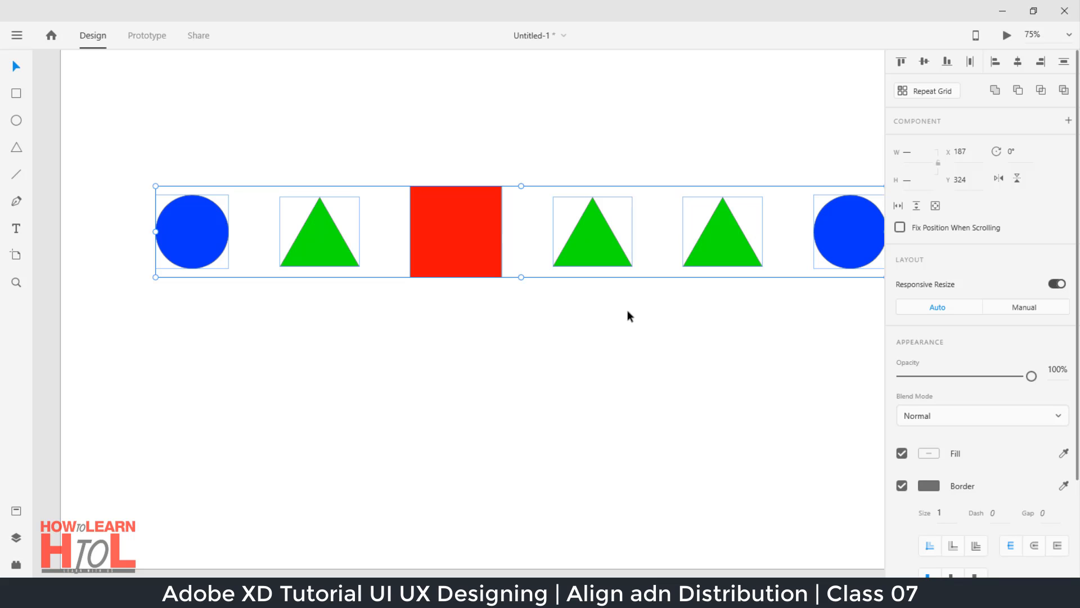
{"action": "left_click", "coordinate": [618, 345]}
Step: Move the leftmost circle below and leftmost triangle above the red square, and distribute these three shapes vertically
{"action": "left_click_drag", "start_coordinate": [205, 235], "coordinate": [427, 396]}
{"action": "left_click_drag", "start_coordinate": [332, 261], "coordinate": [520, 137]}
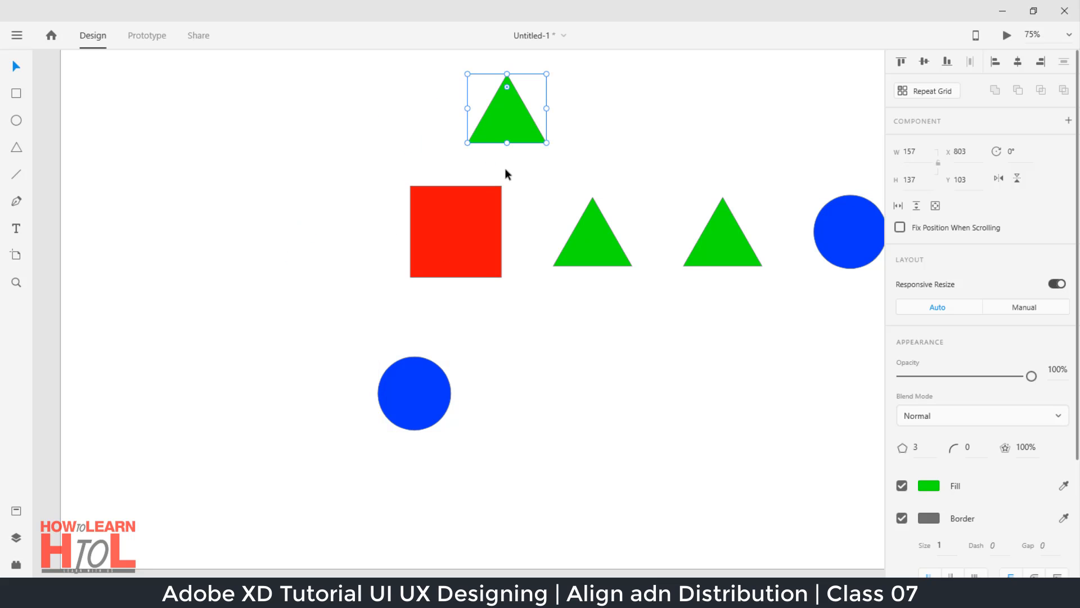
{"action": "left_click", "coordinate": [484, 231], "text": "shift"}
{"action": "left_click", "coordinate": [423, 378], "text": "shift"}
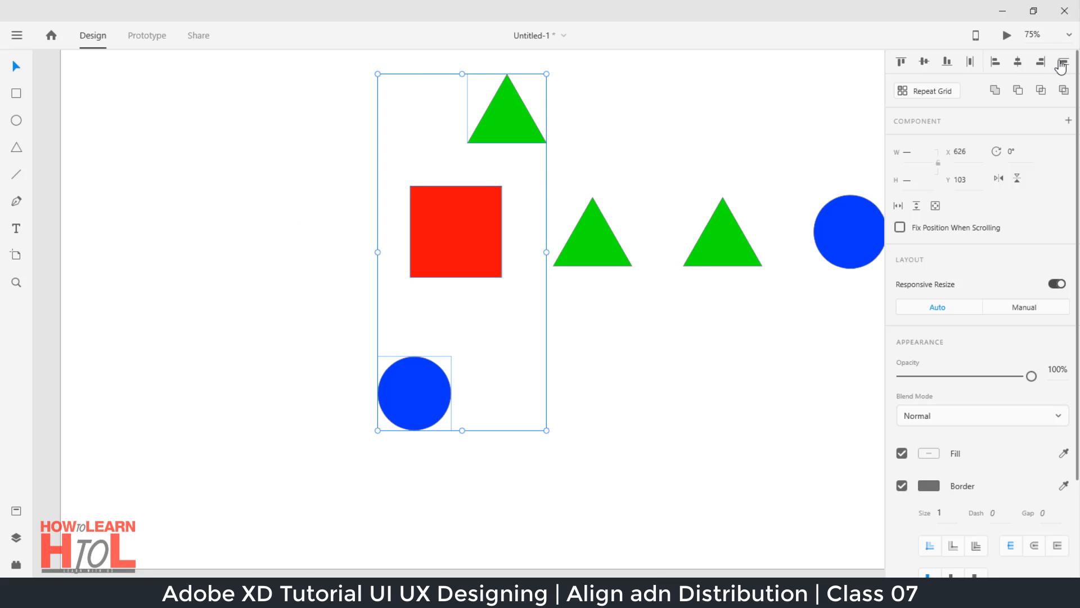
{"action": "left_click", "coordinate": [1063, 62]}
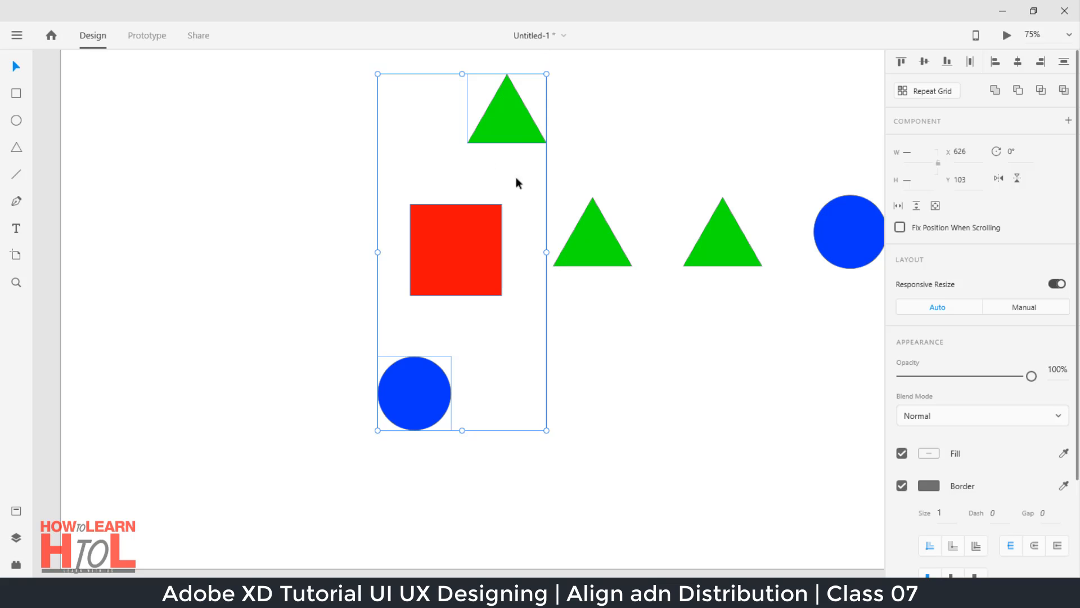
{"action": "left_click", "coordinate": [666, 325]}
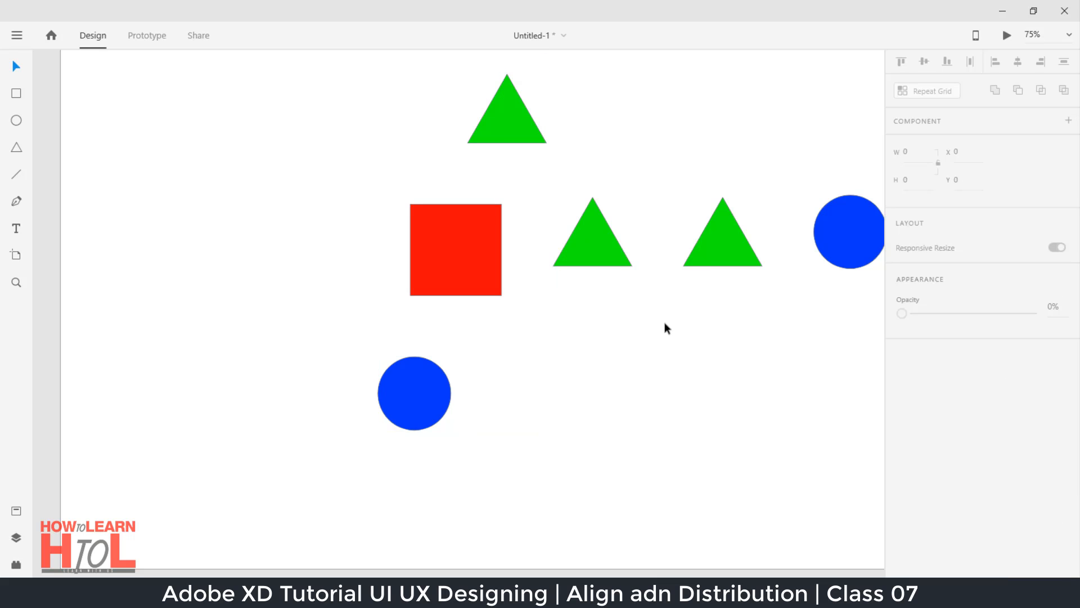
Step: Return the upper triangle to the left of the red square and move the rightmost blue circle above the row
{"action": "left_click_drag", "start_coordinate": [512, 111], "coordinate": [277, 250]}
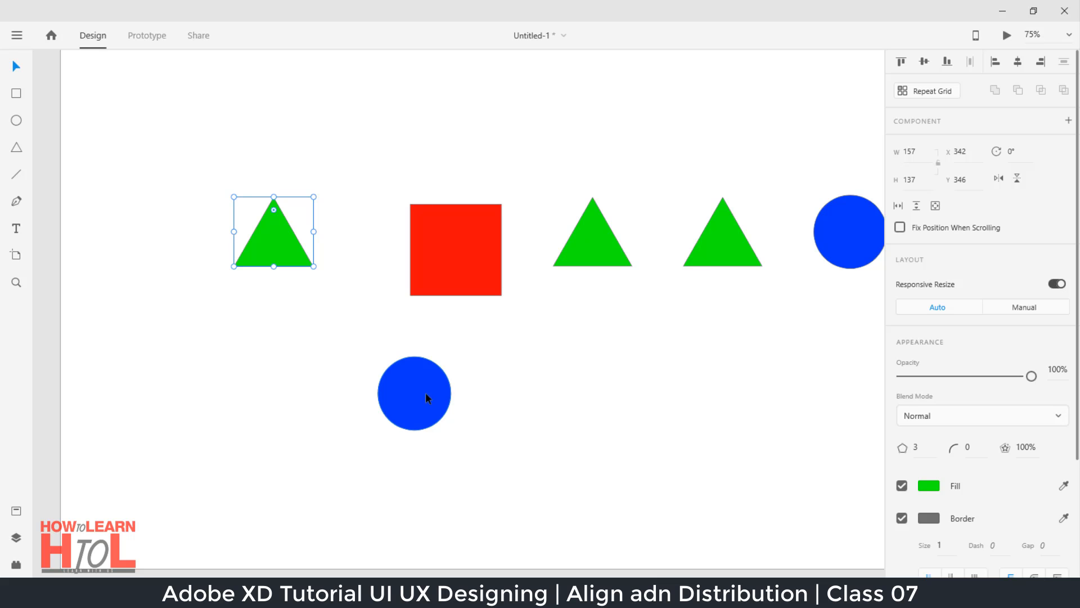
{"action": "left_click_drag", "start_coordinate": [850, 230], "coordinate": [555, 110]}
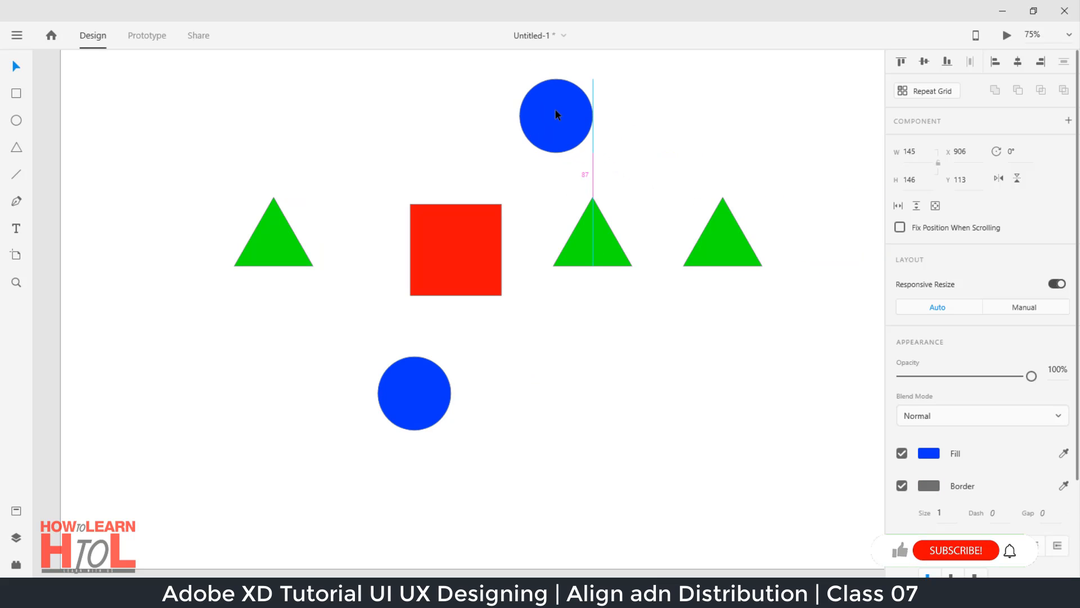